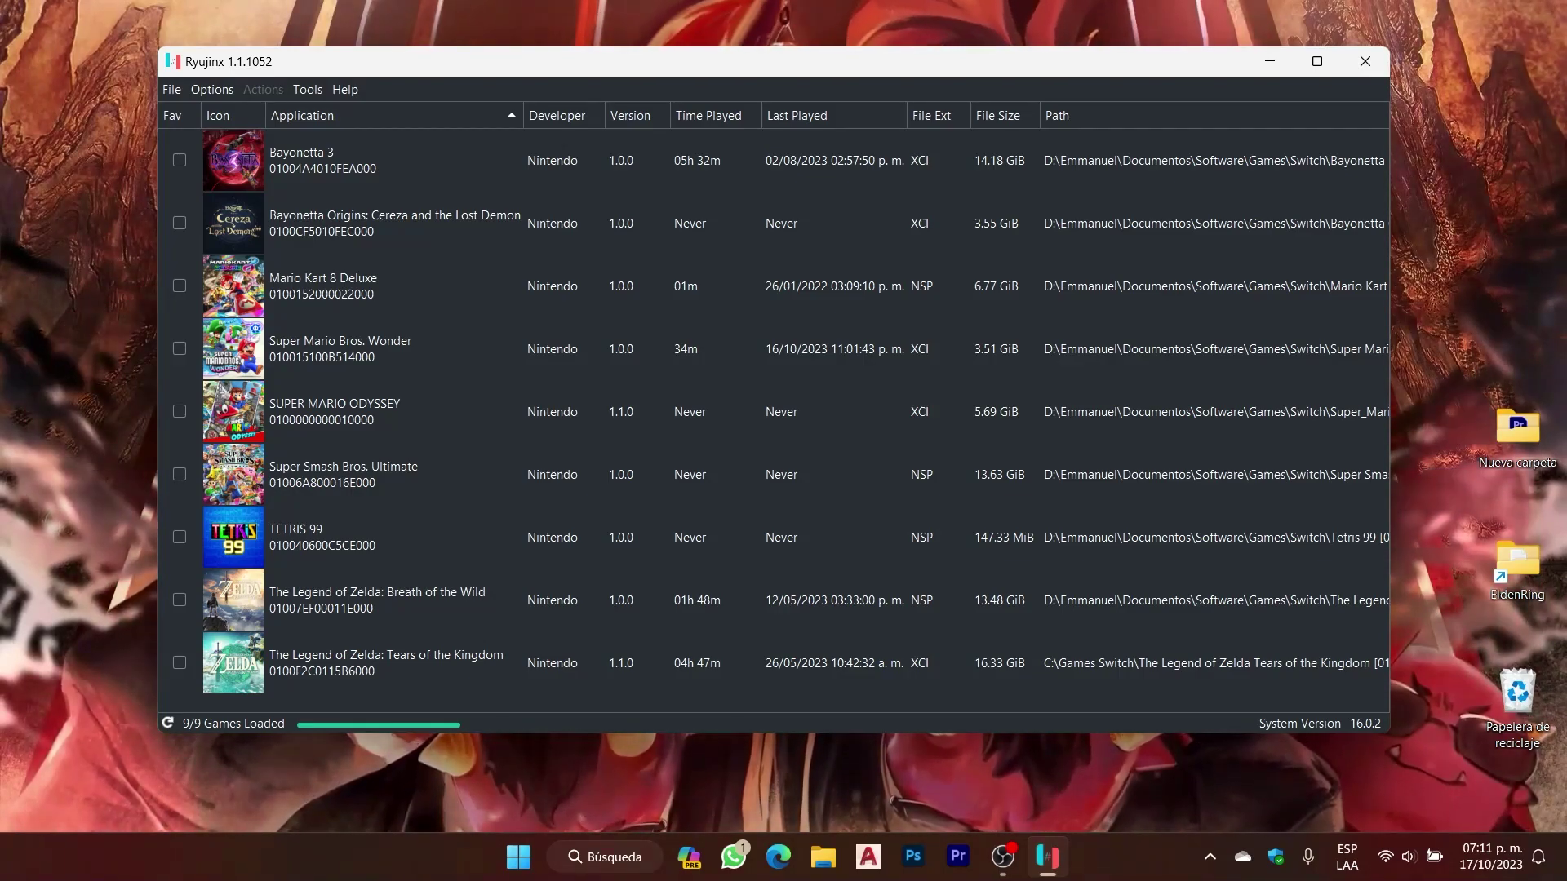
Look through the list of loaded games, from Bayonetta 3 to The Legend of Zelda: Tears of the Kingdom.
key(Down)
key(Down)
key(Down)
key(Down)
key(Down)
key(Down)
key(Down)
key(Down)
key(Down)
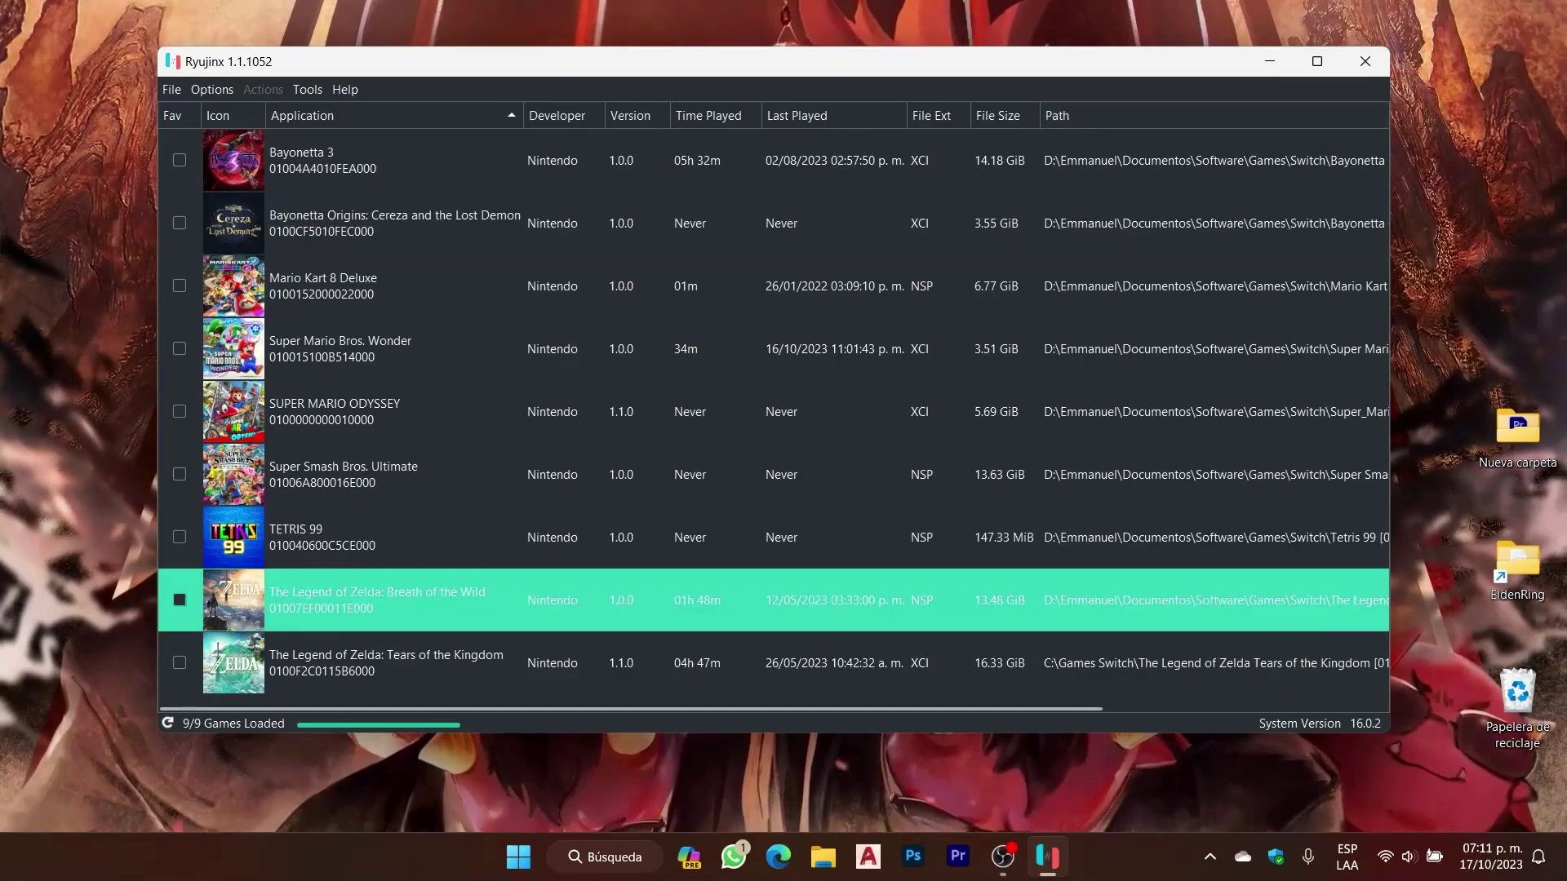
key(Up)
key(Up)
key(Up)
key(Up)
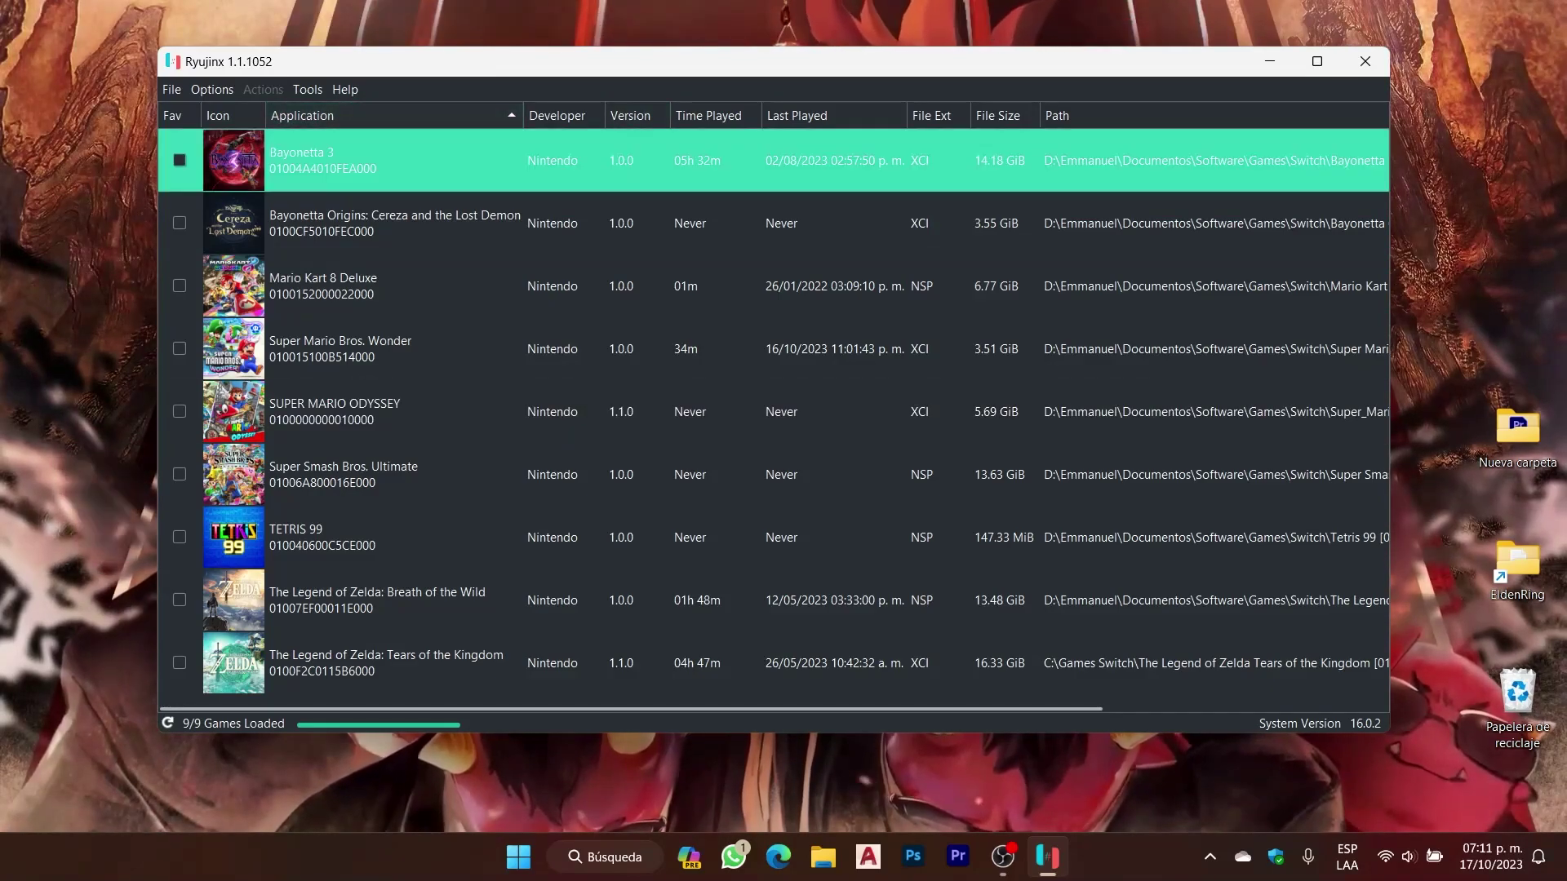
key(Up)
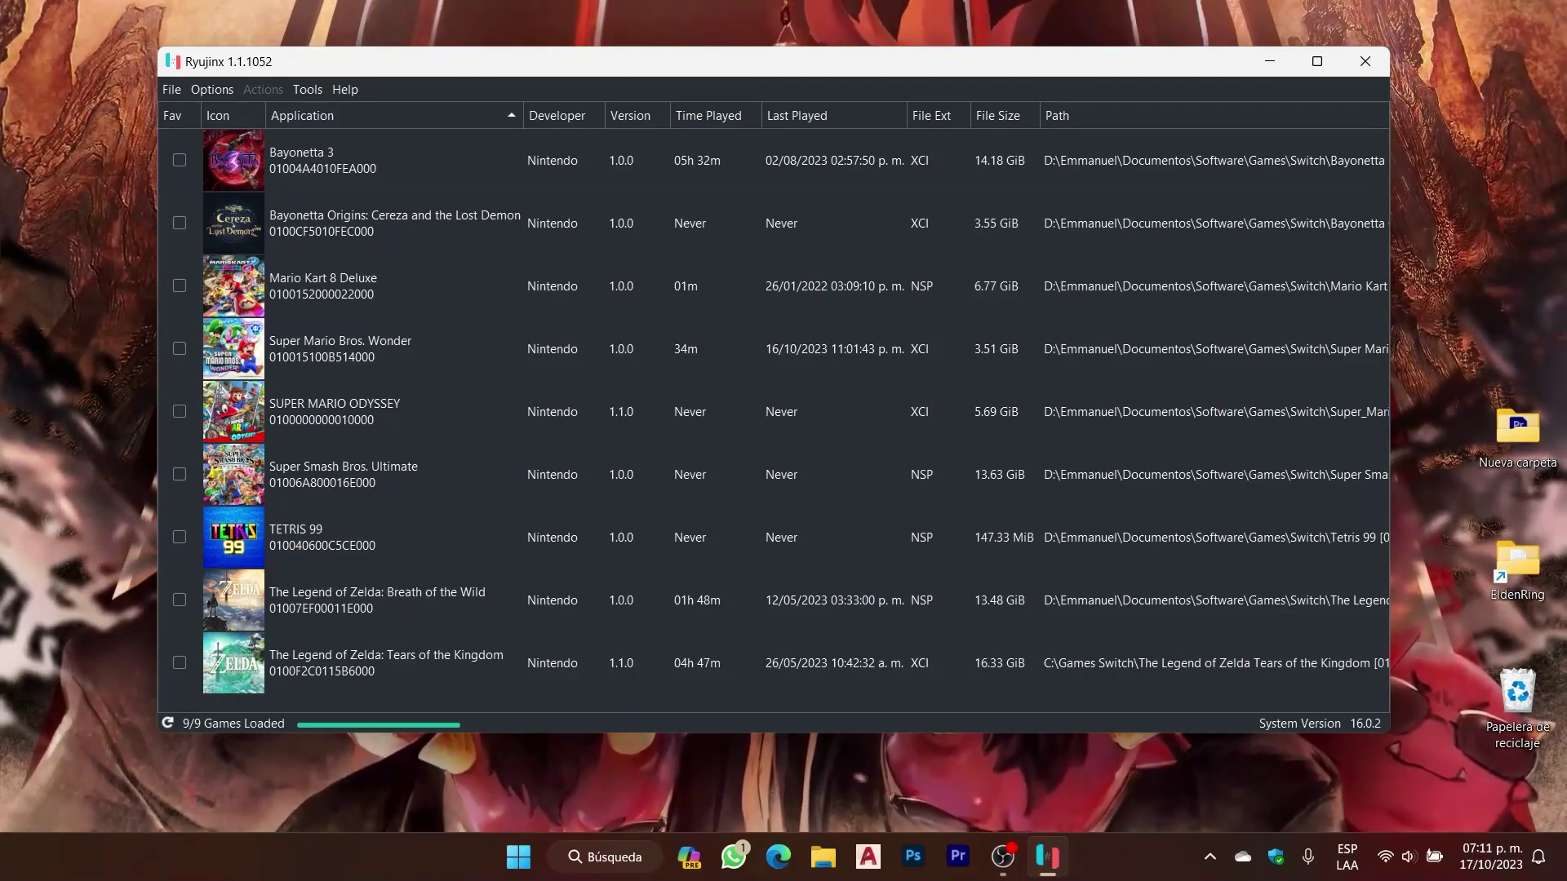
click(383, 663)
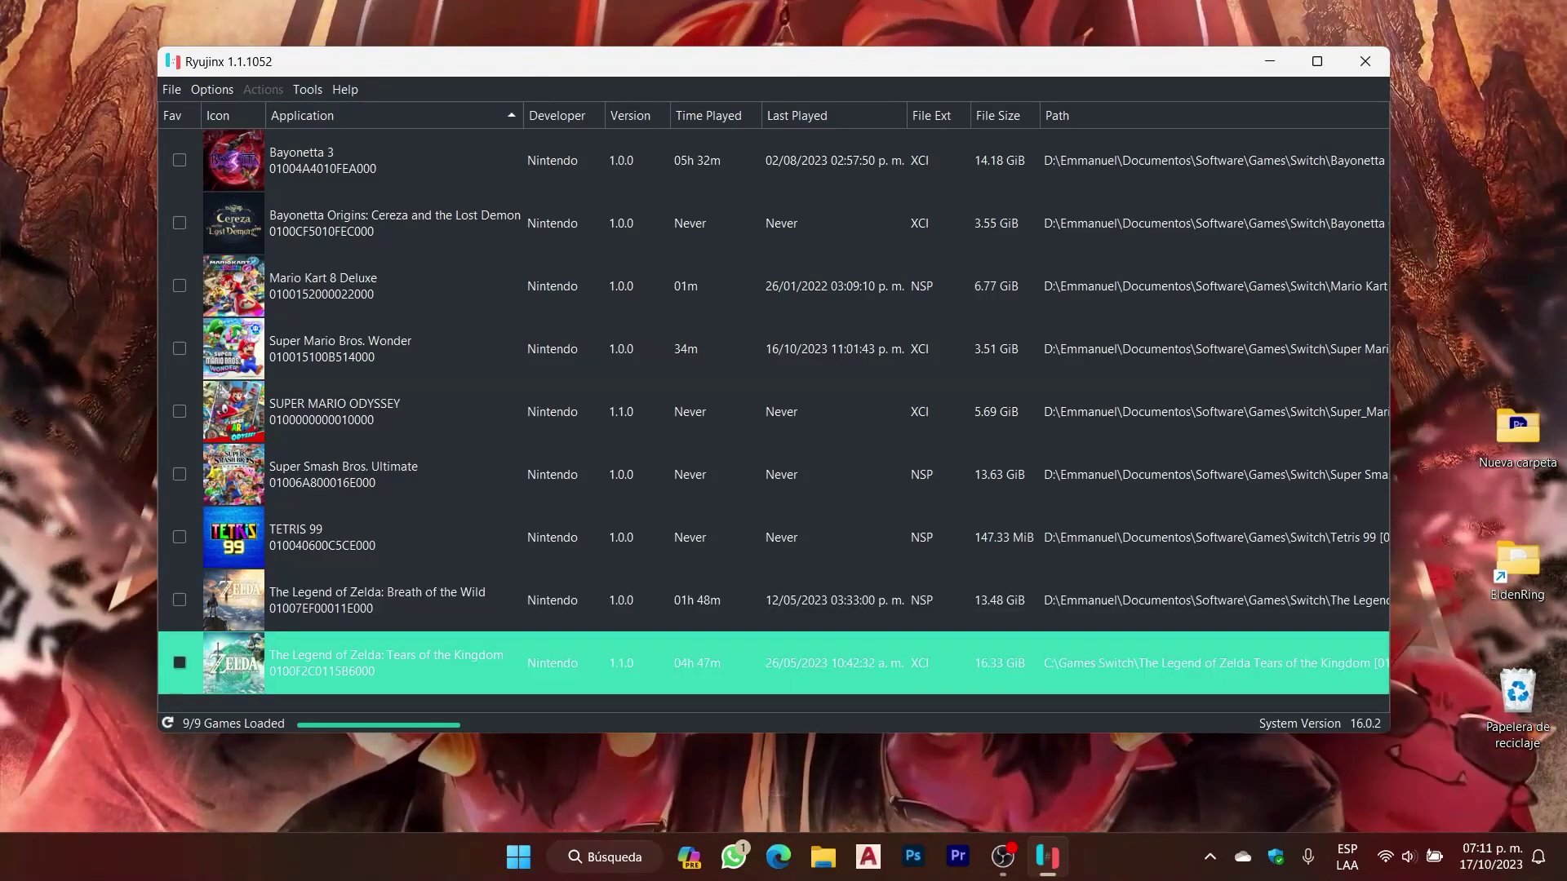
click(383, 349)
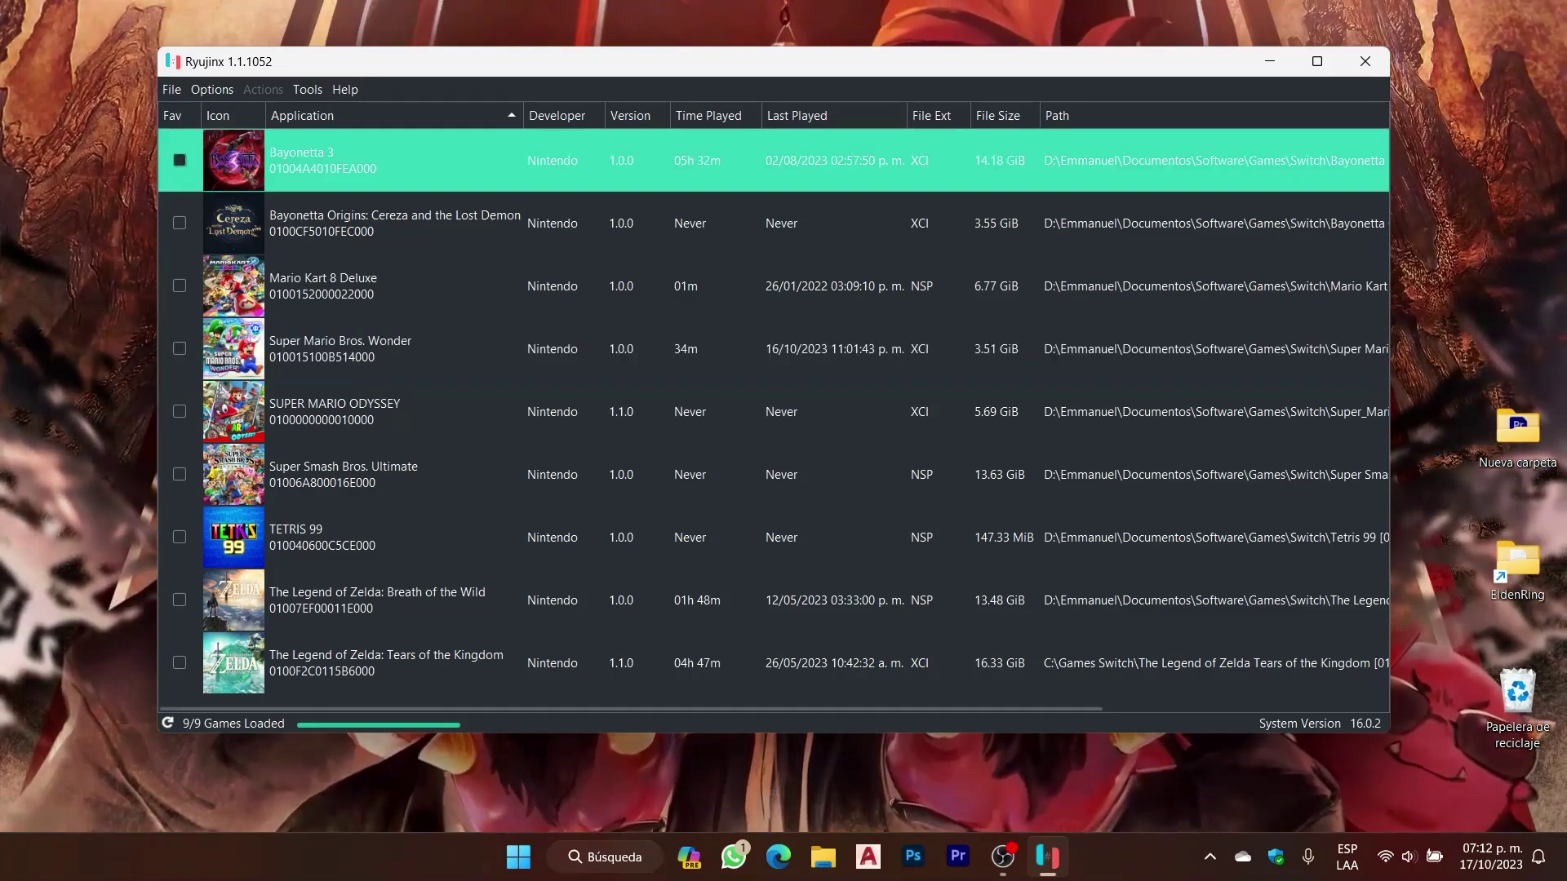
Open the emulator settings and review the general, input and system options.
key(alt+o)
key(Down)
key(Down)
key(Down)
key(Down)
key(Down)
key(Down)
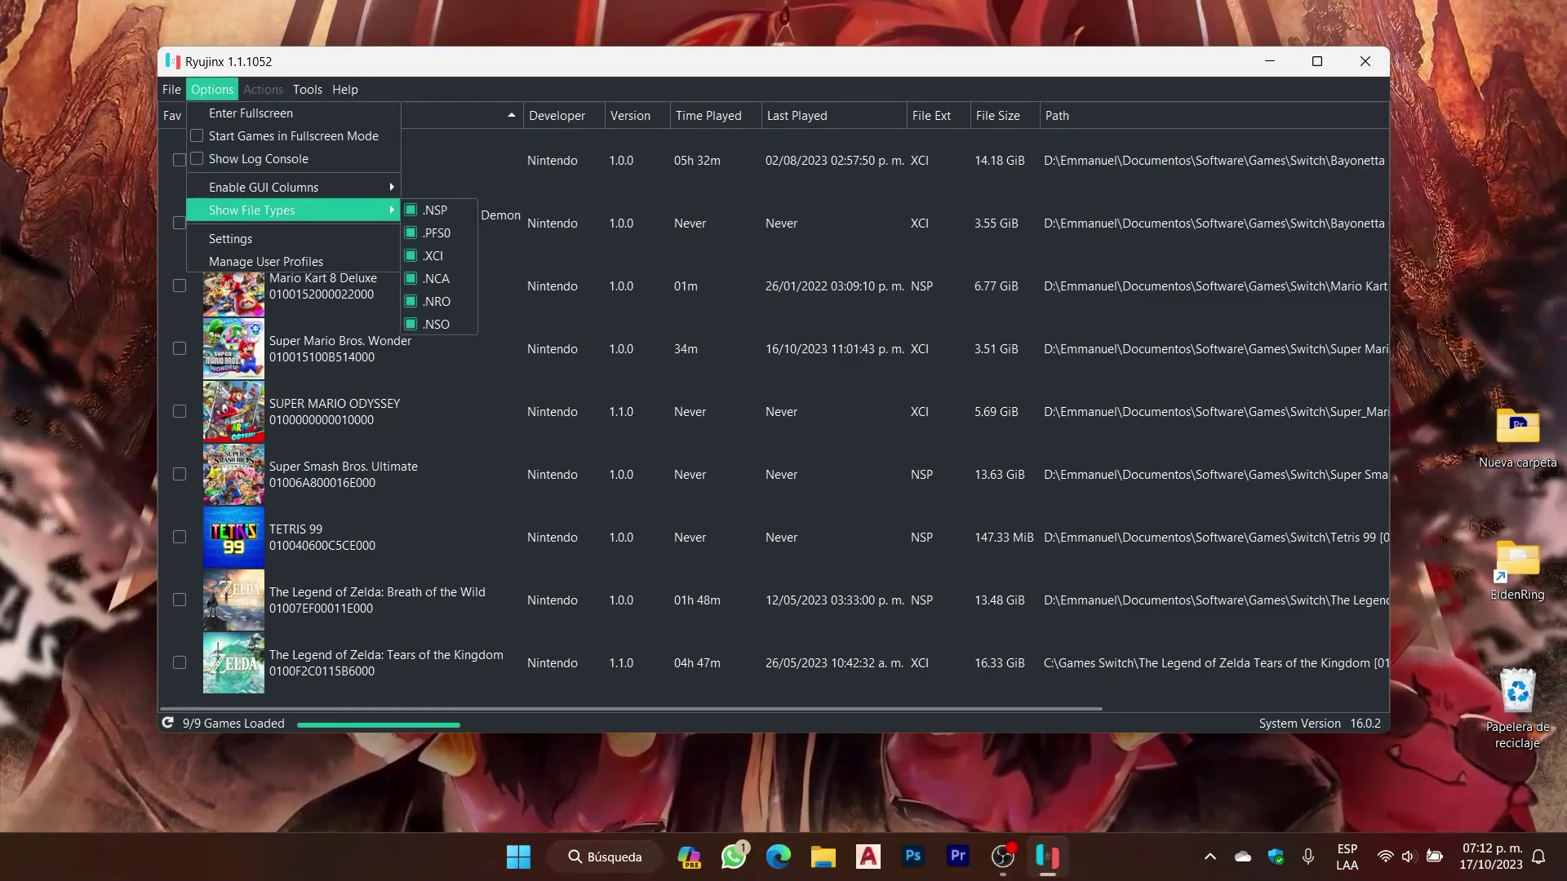
key(Return)
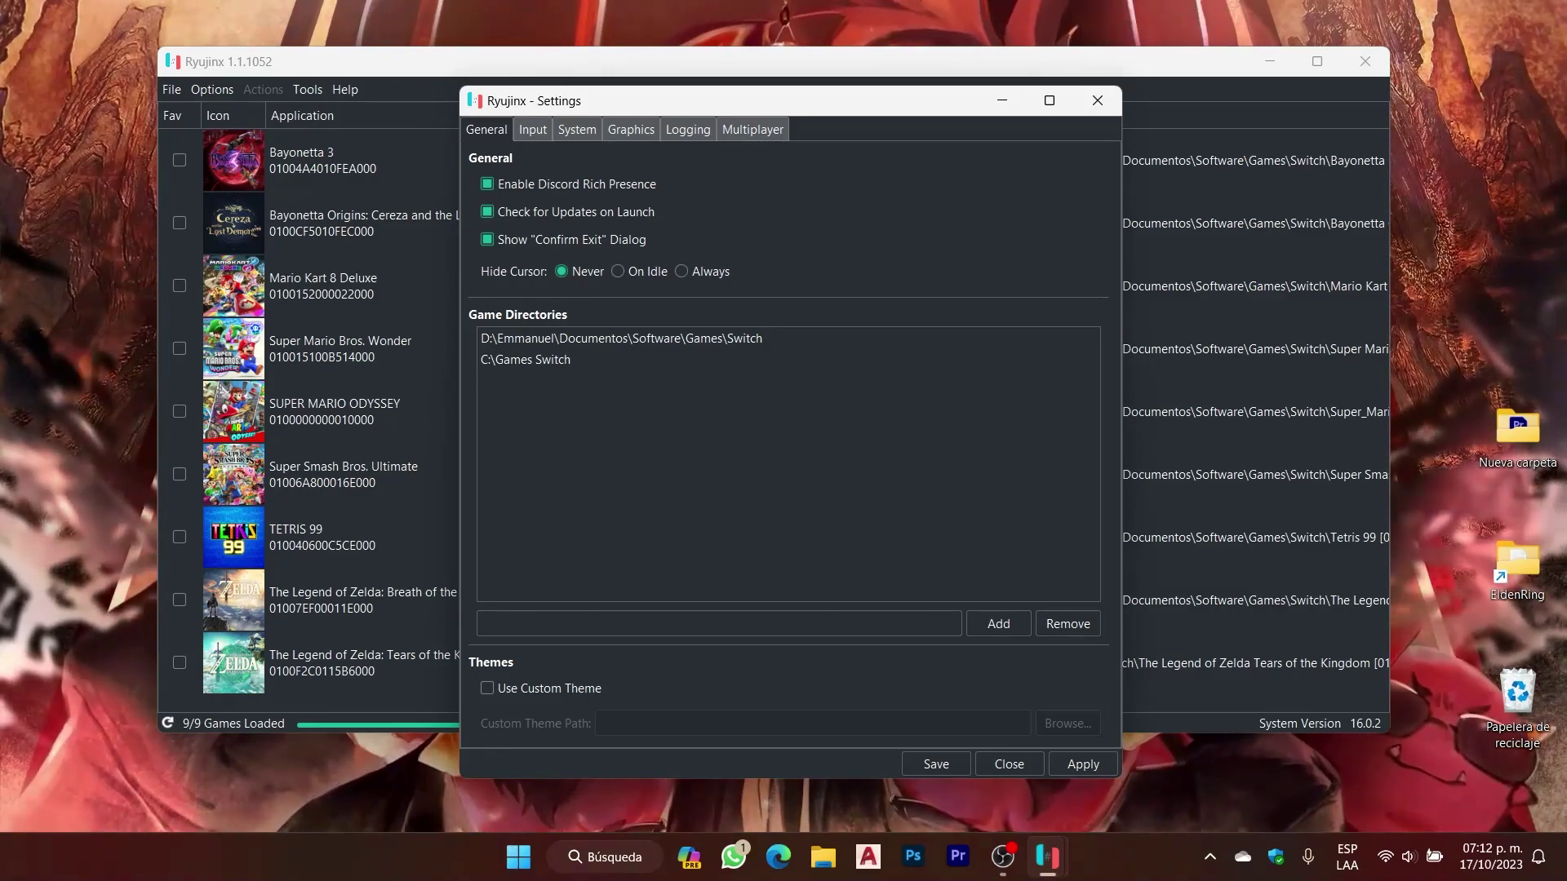
key(Right)
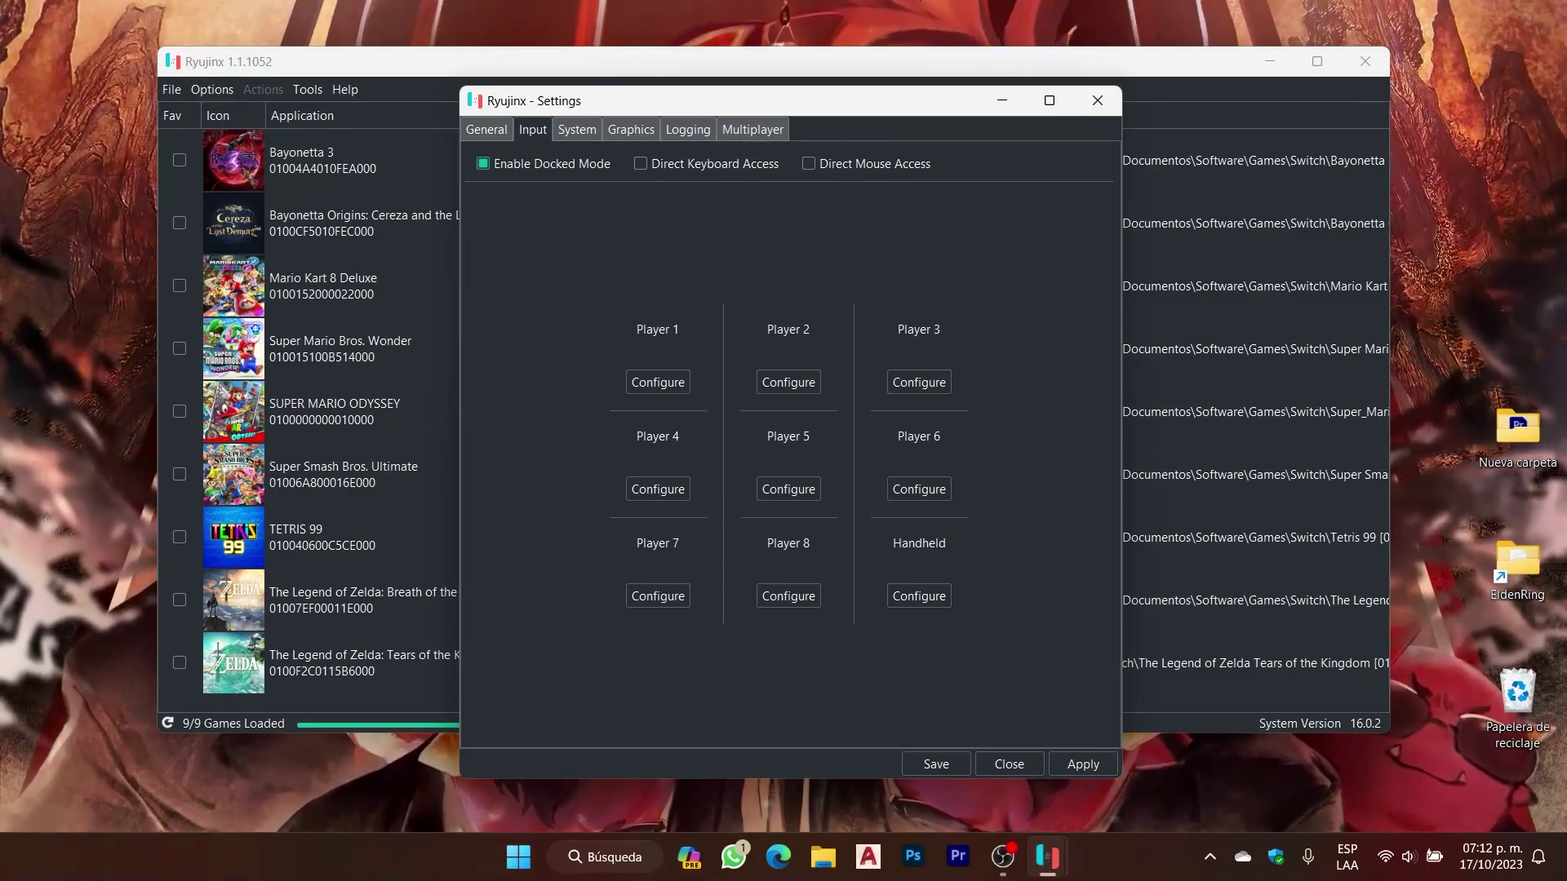
click(577, 129)
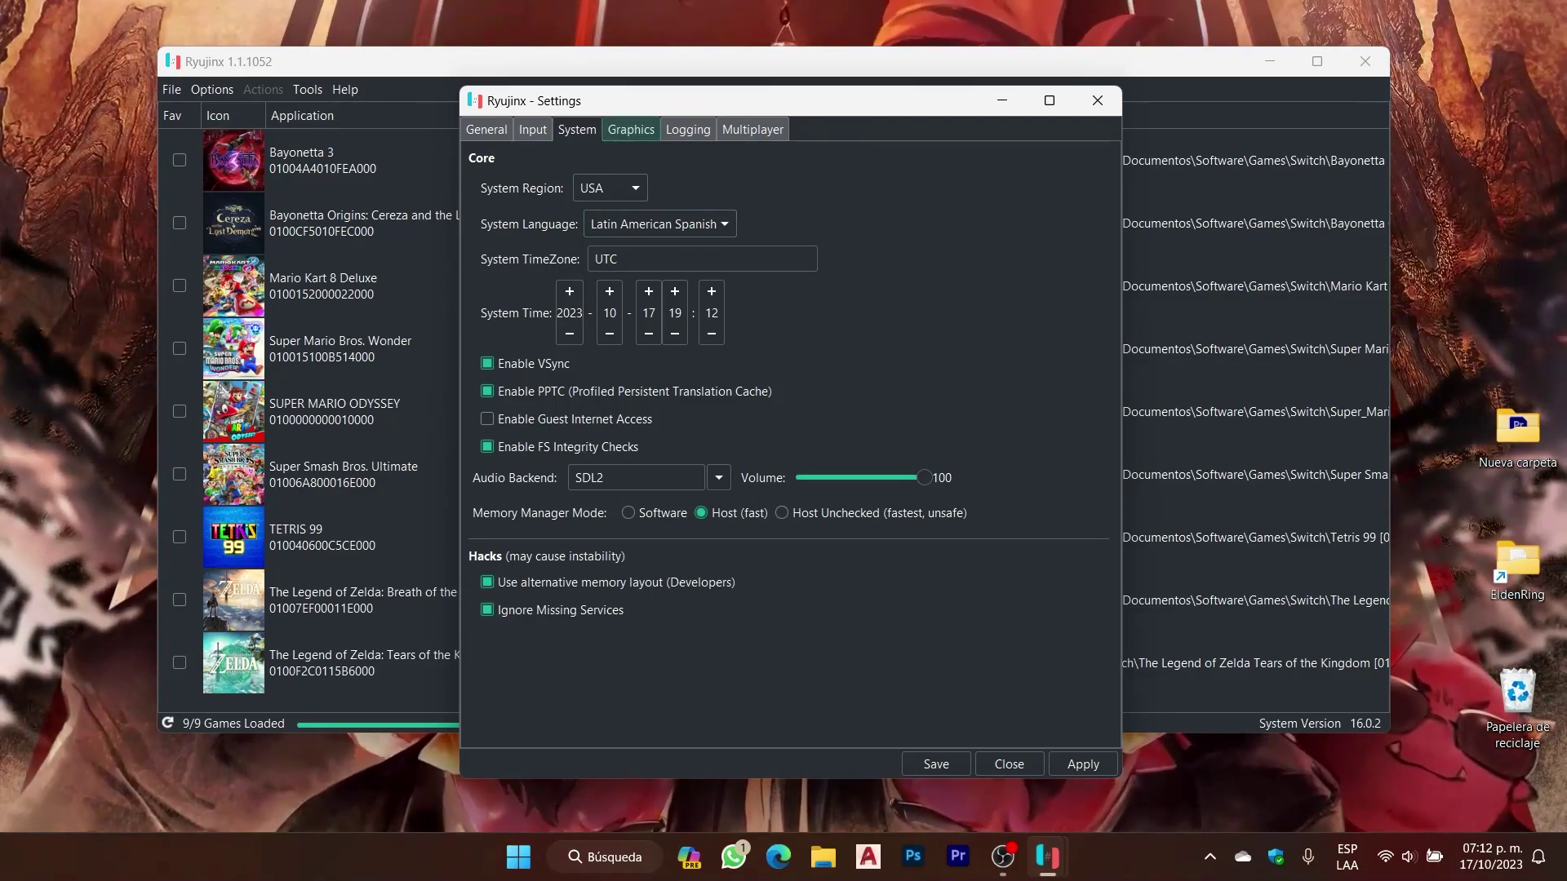
Compare the graphics backend choices in the graphics settings and choose OpenGL.
click(631, 129)
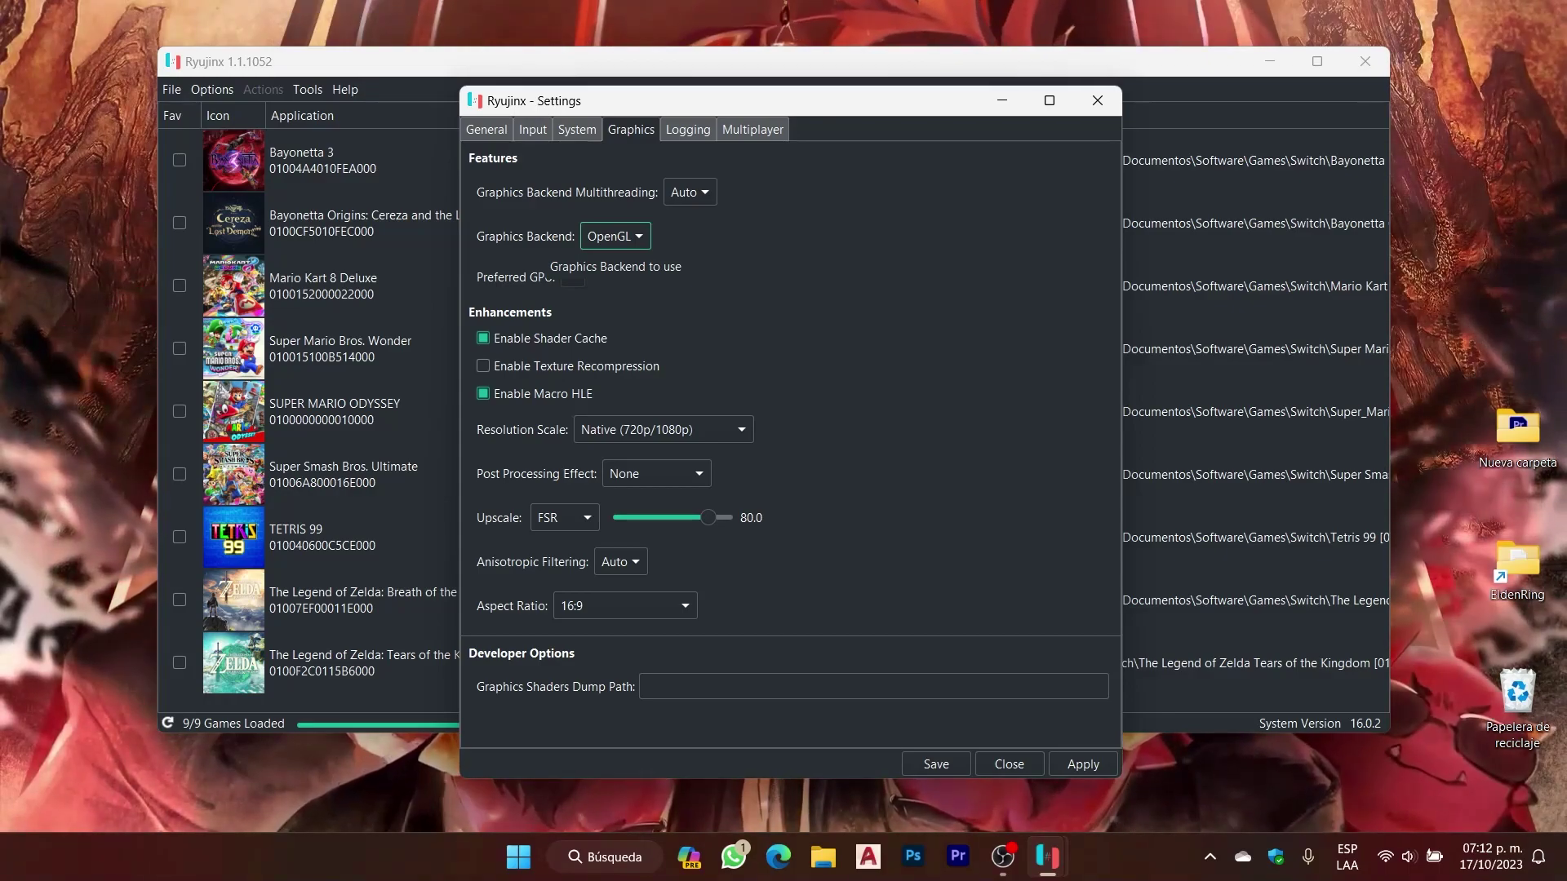
click(614, 236)
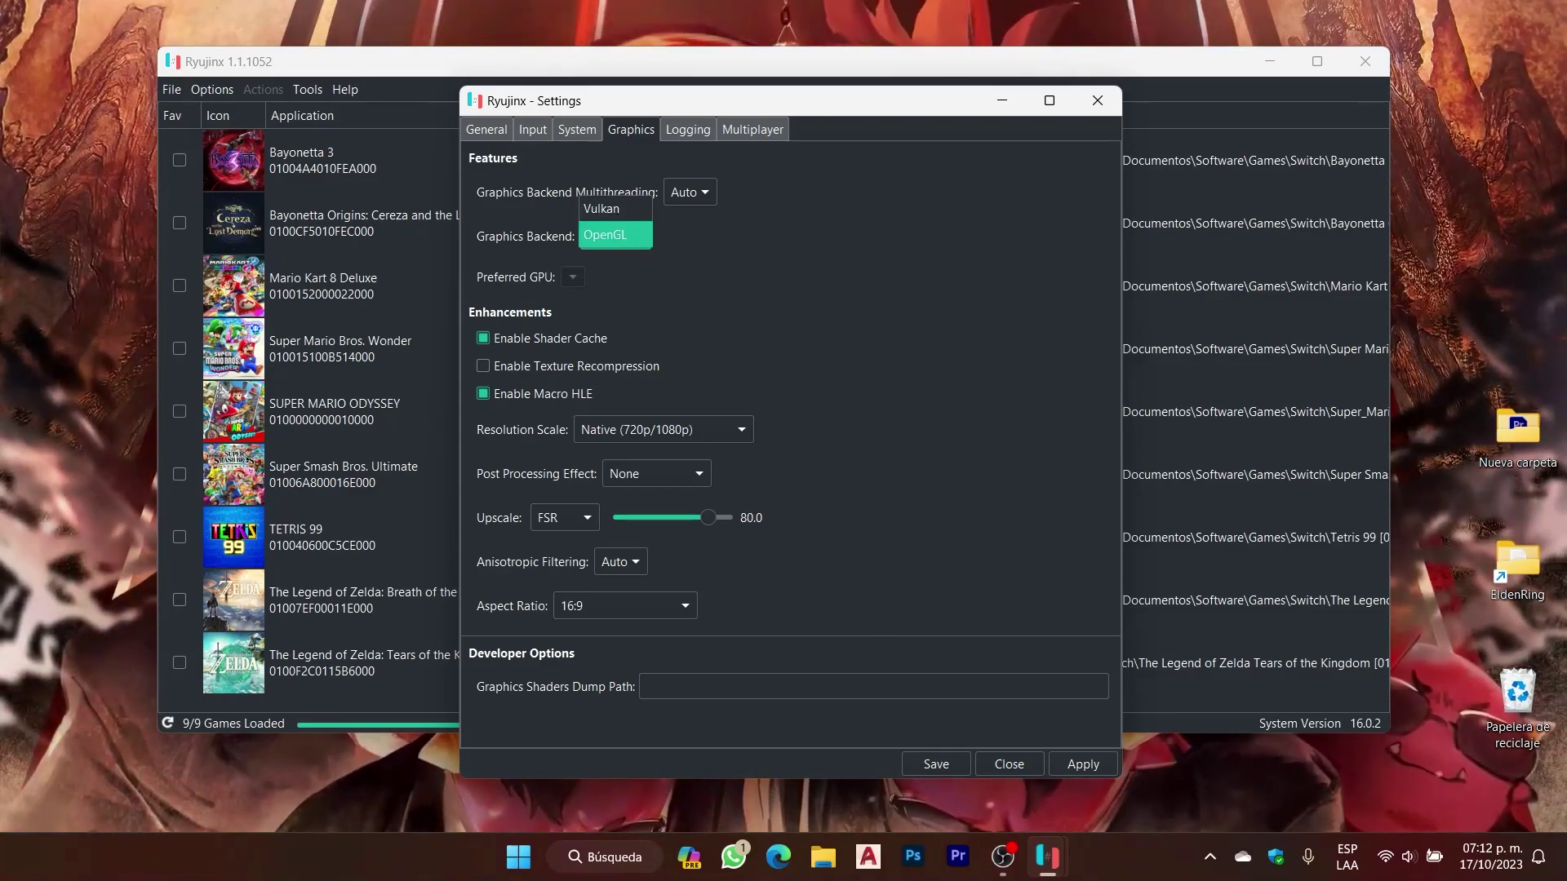
key(Up)
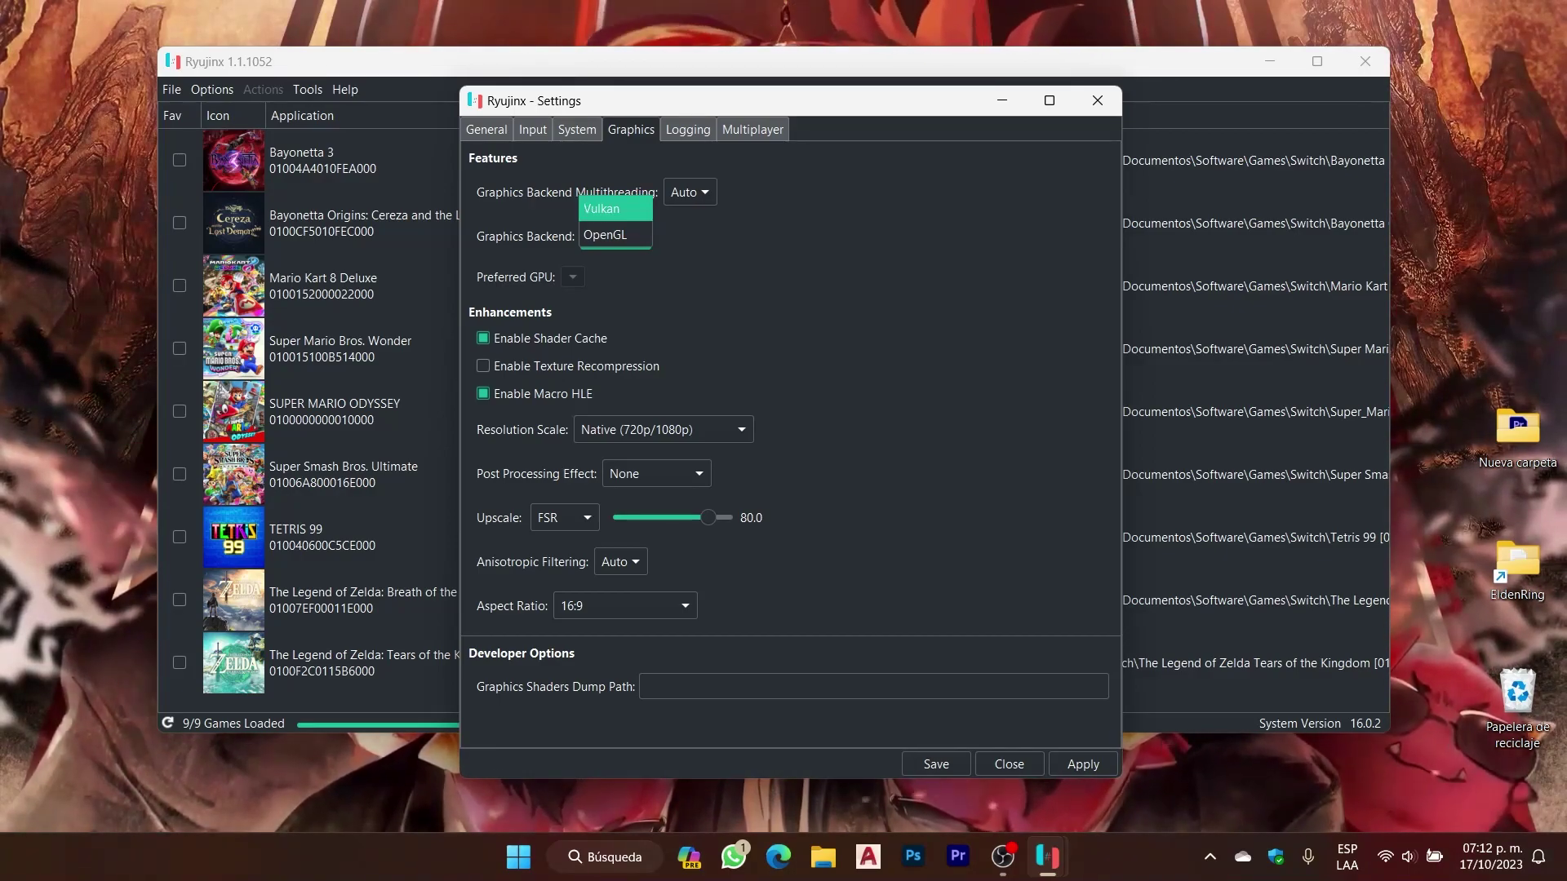
key(Down)
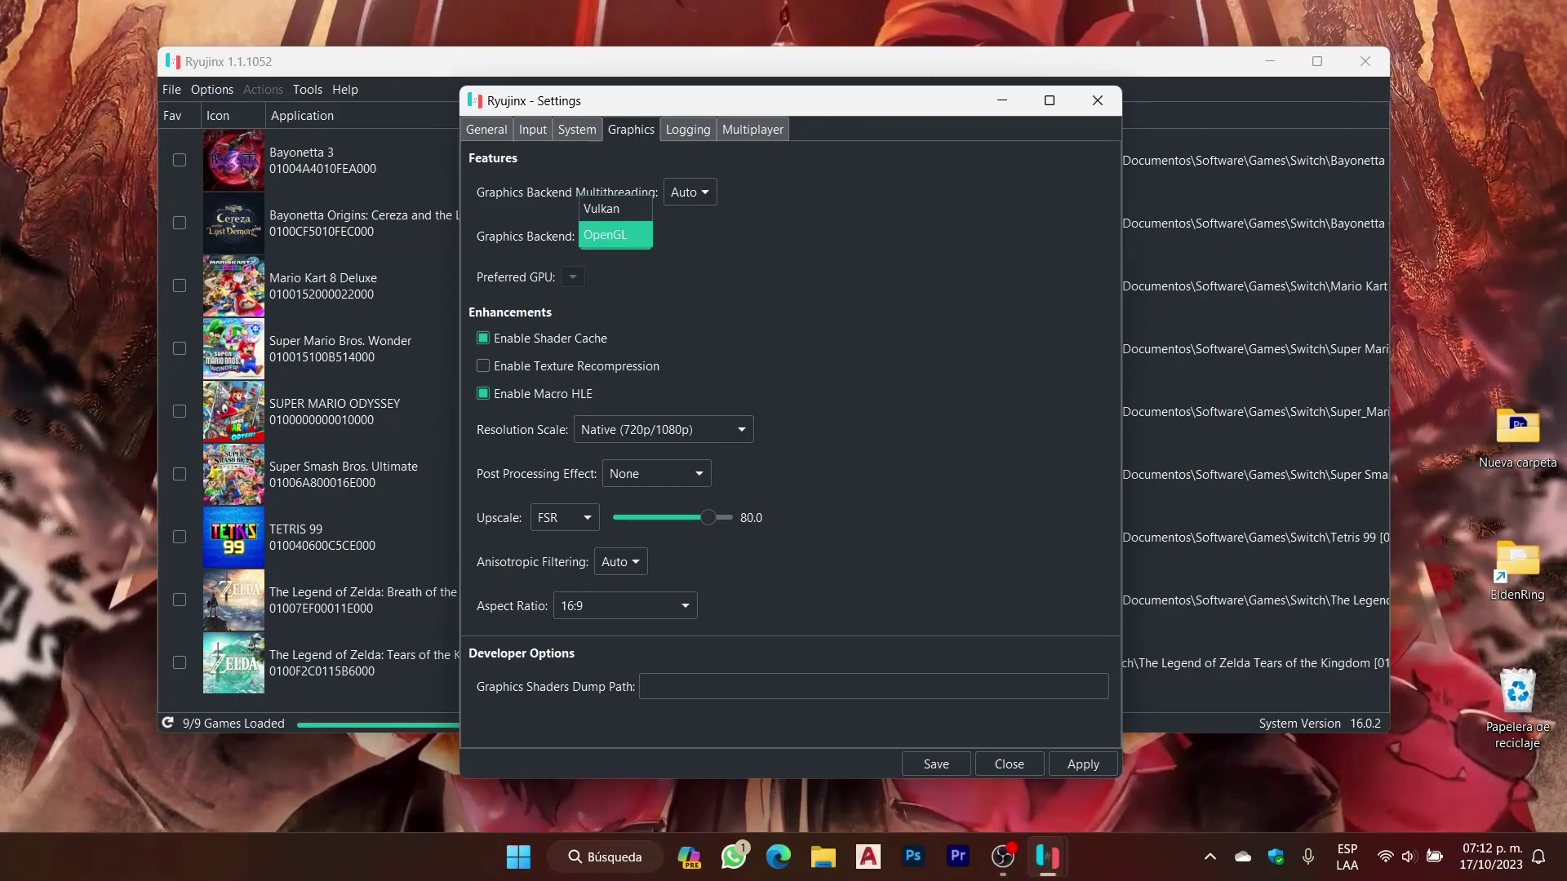
key(Return)
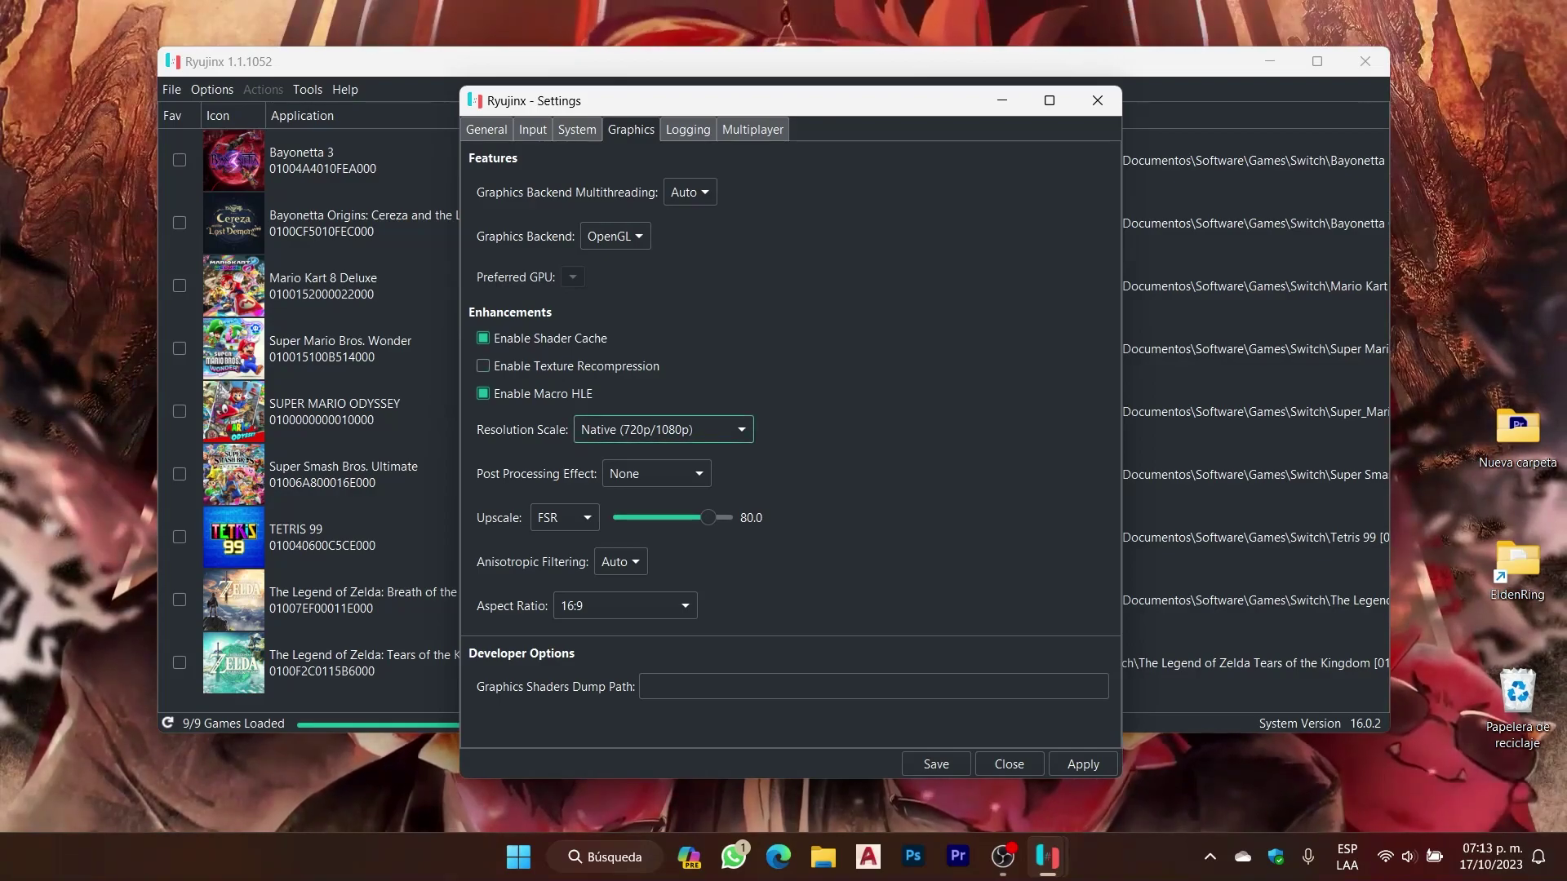
Examine the available resolution scale options in the graphics settings.
key(alt+Down)
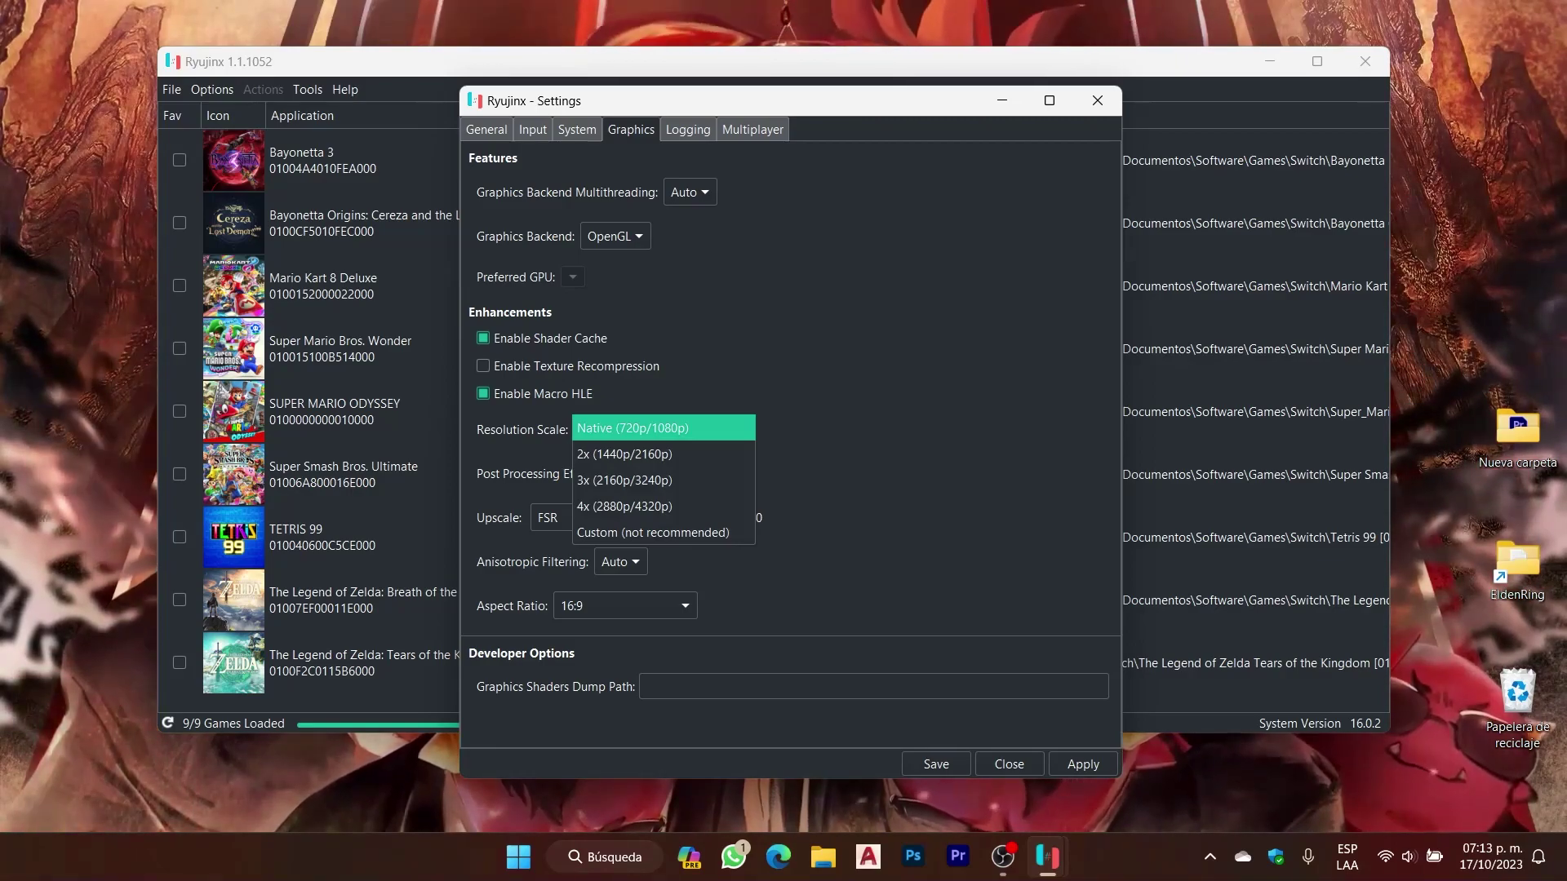
key(Down)
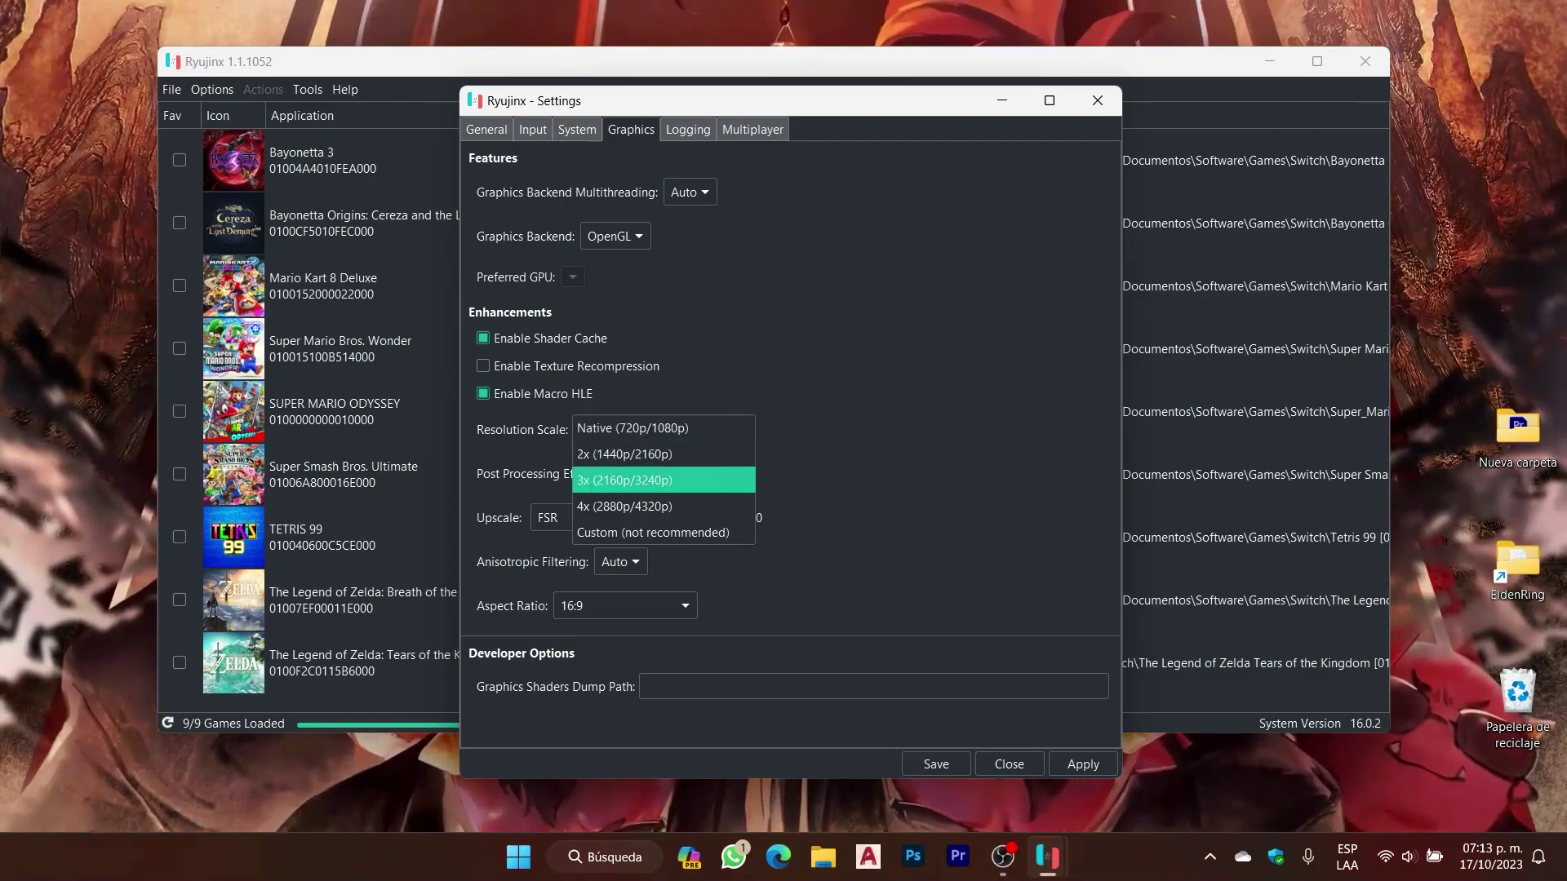
key(Escape)
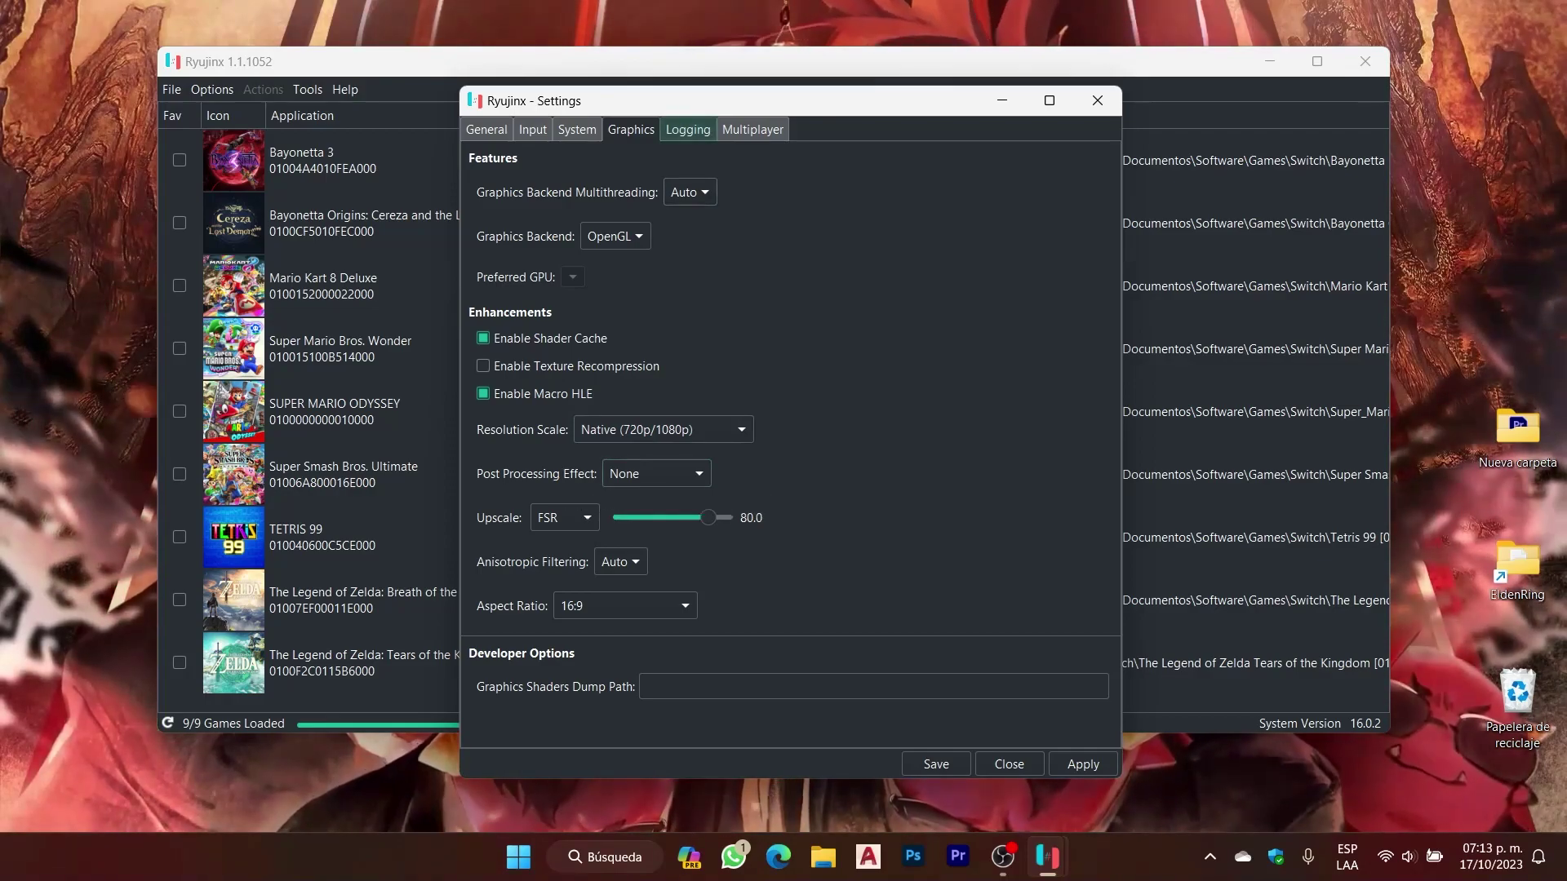
Review the logging options and the multiplayer network interface choices, and save the settings.
click(688, 129)
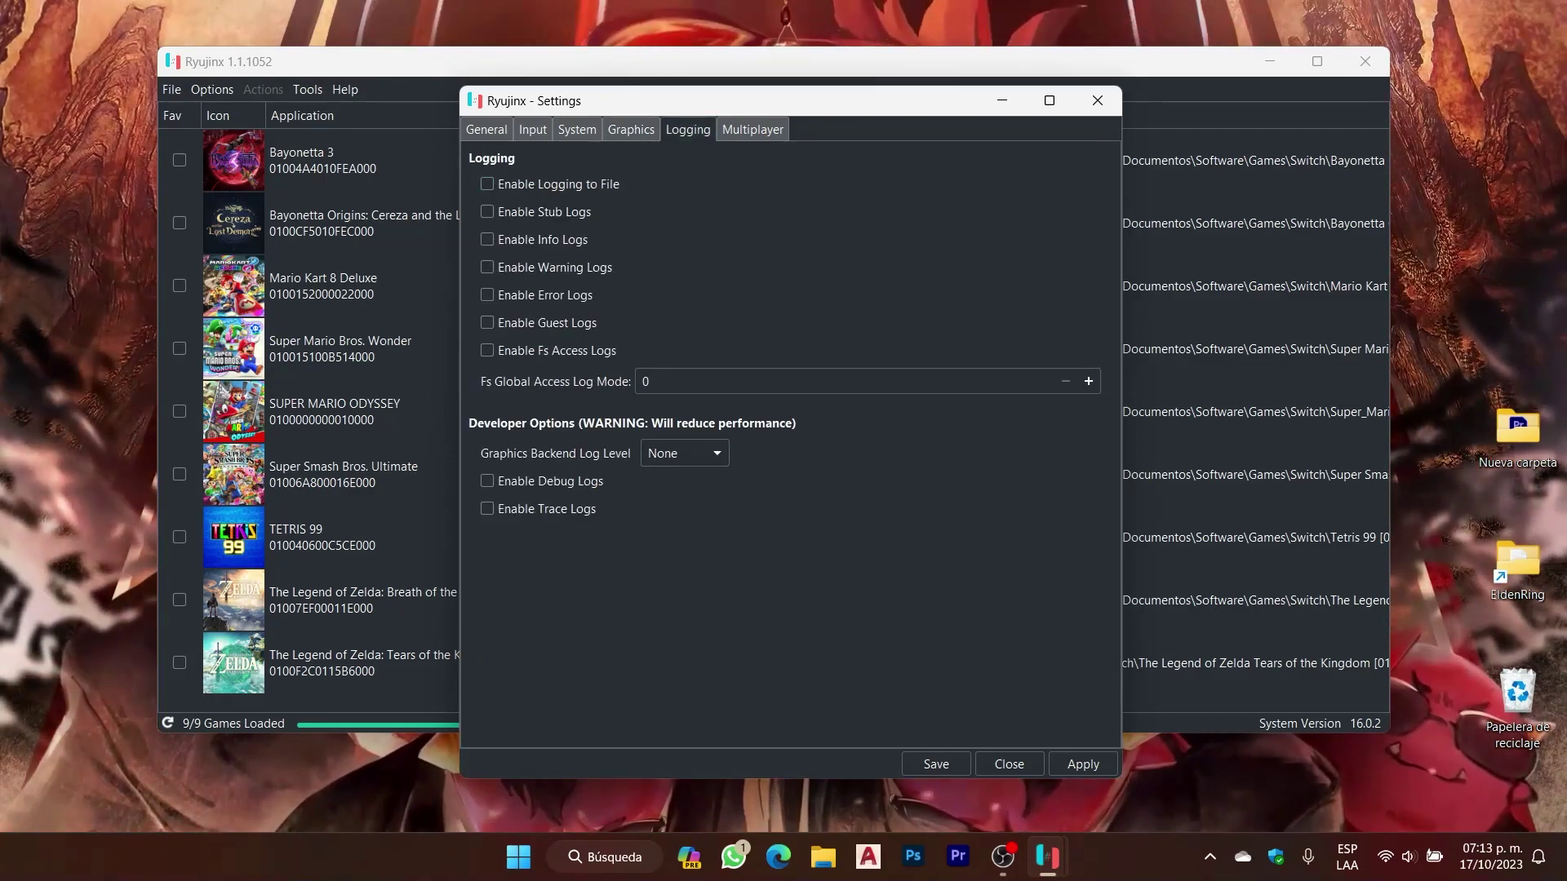
click(752, 129)
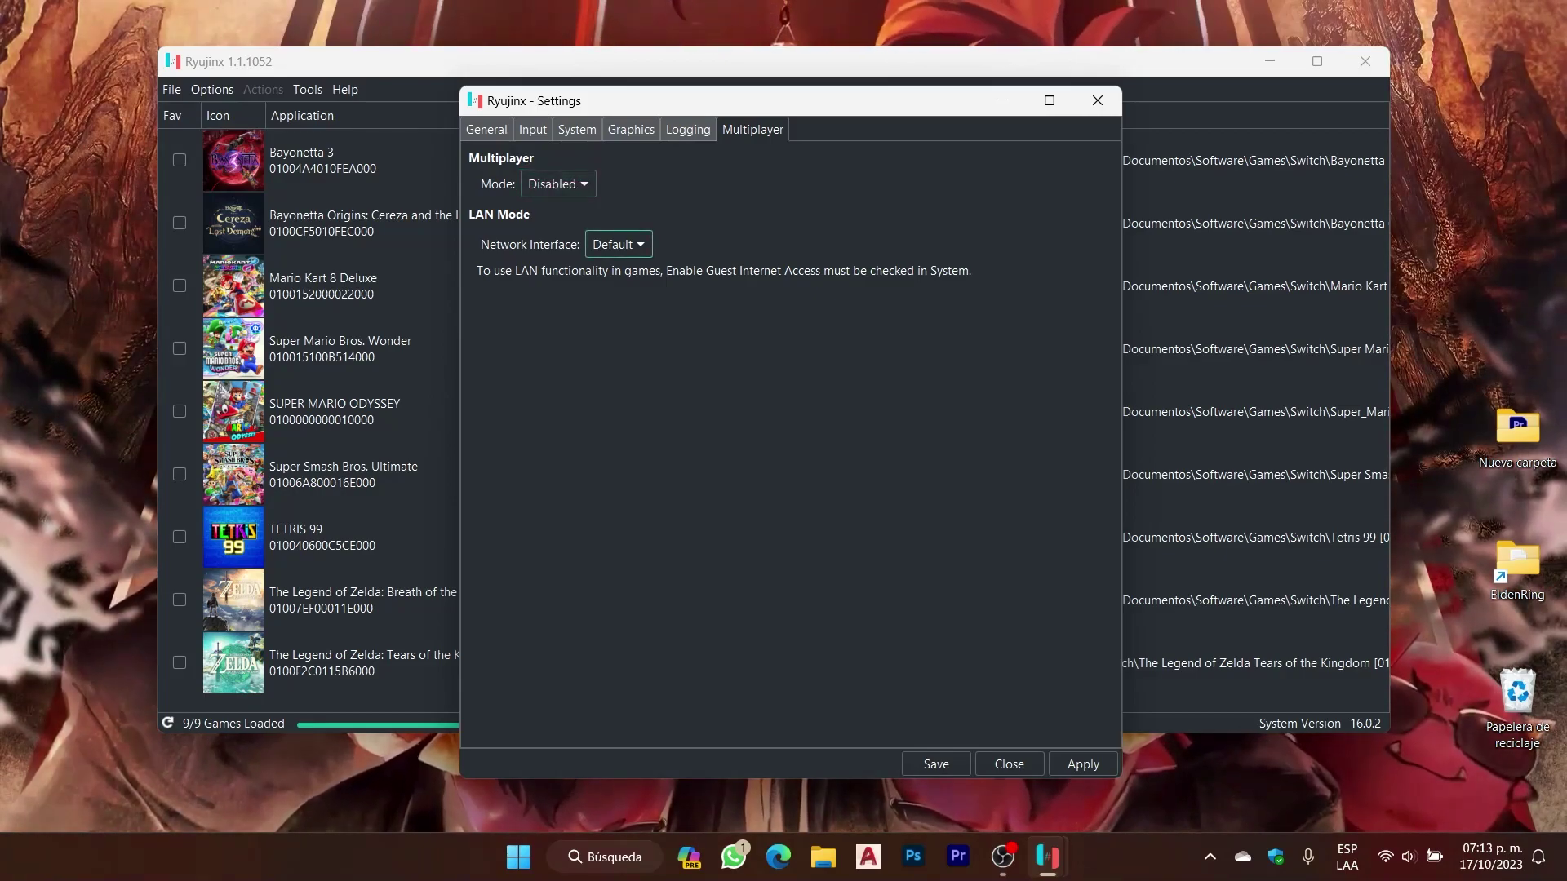
click(618, 244)
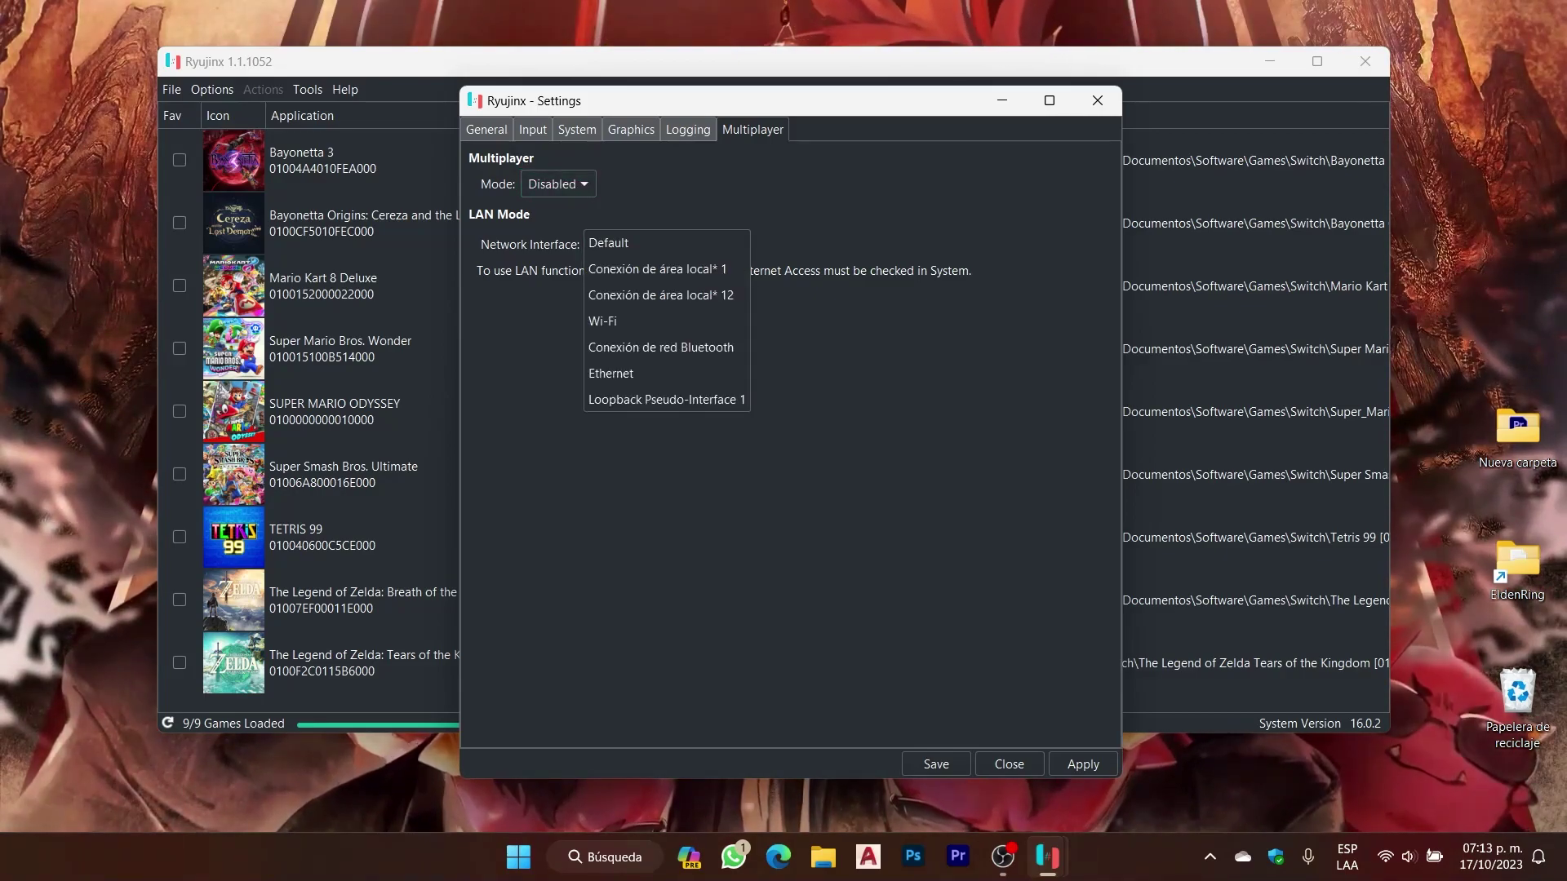
key(Escape)
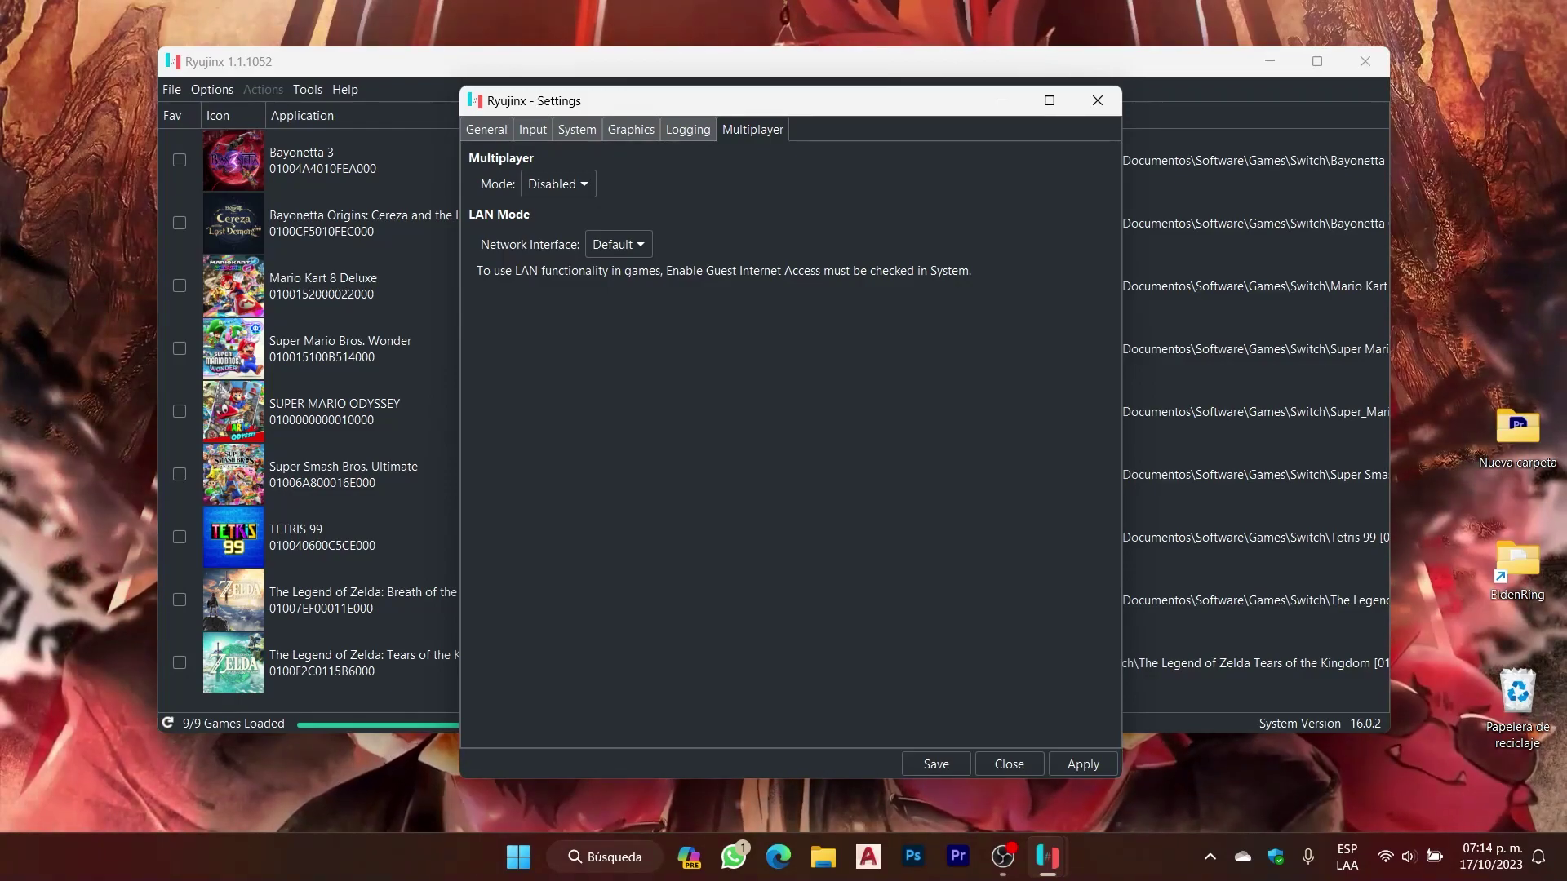
click(936, 764)
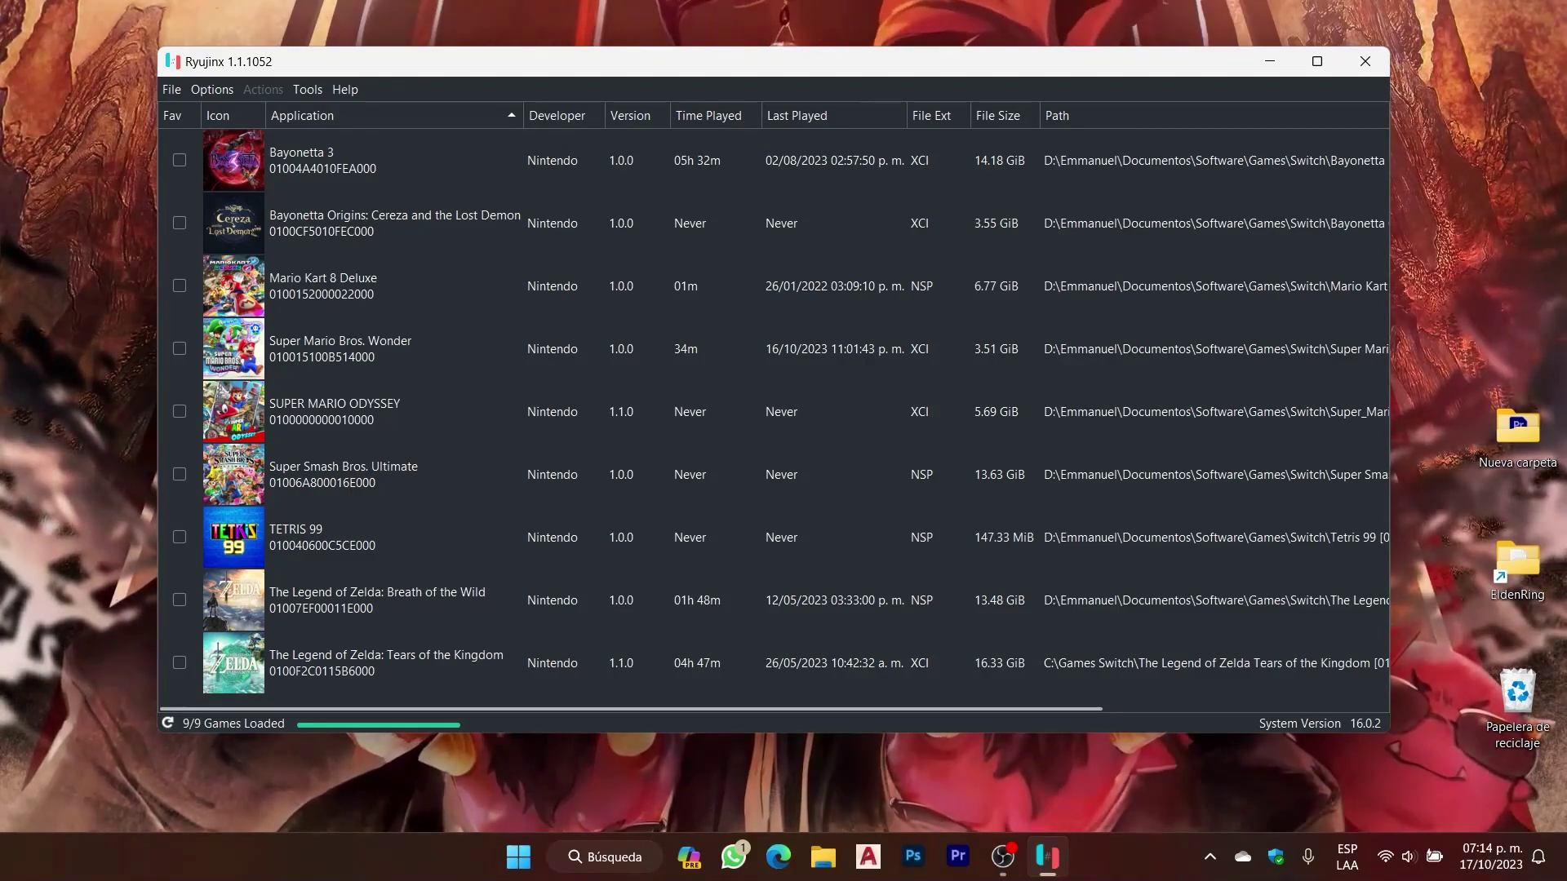
Select Super Mario Bros. Wonder in the game list.
click(383, 662)
click(383, 474)
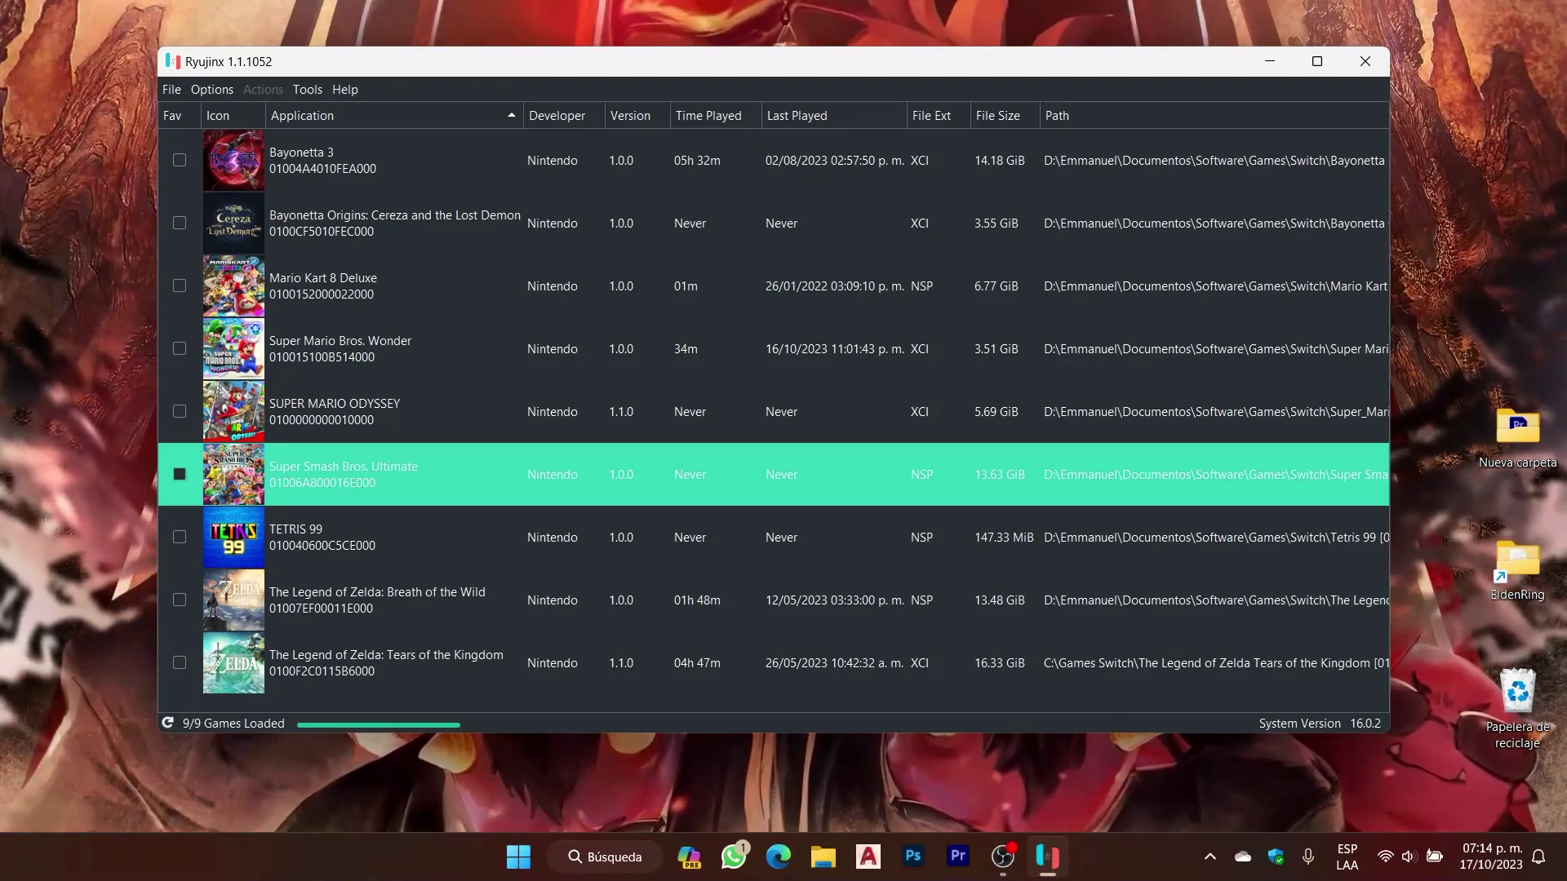
click(384, 411)
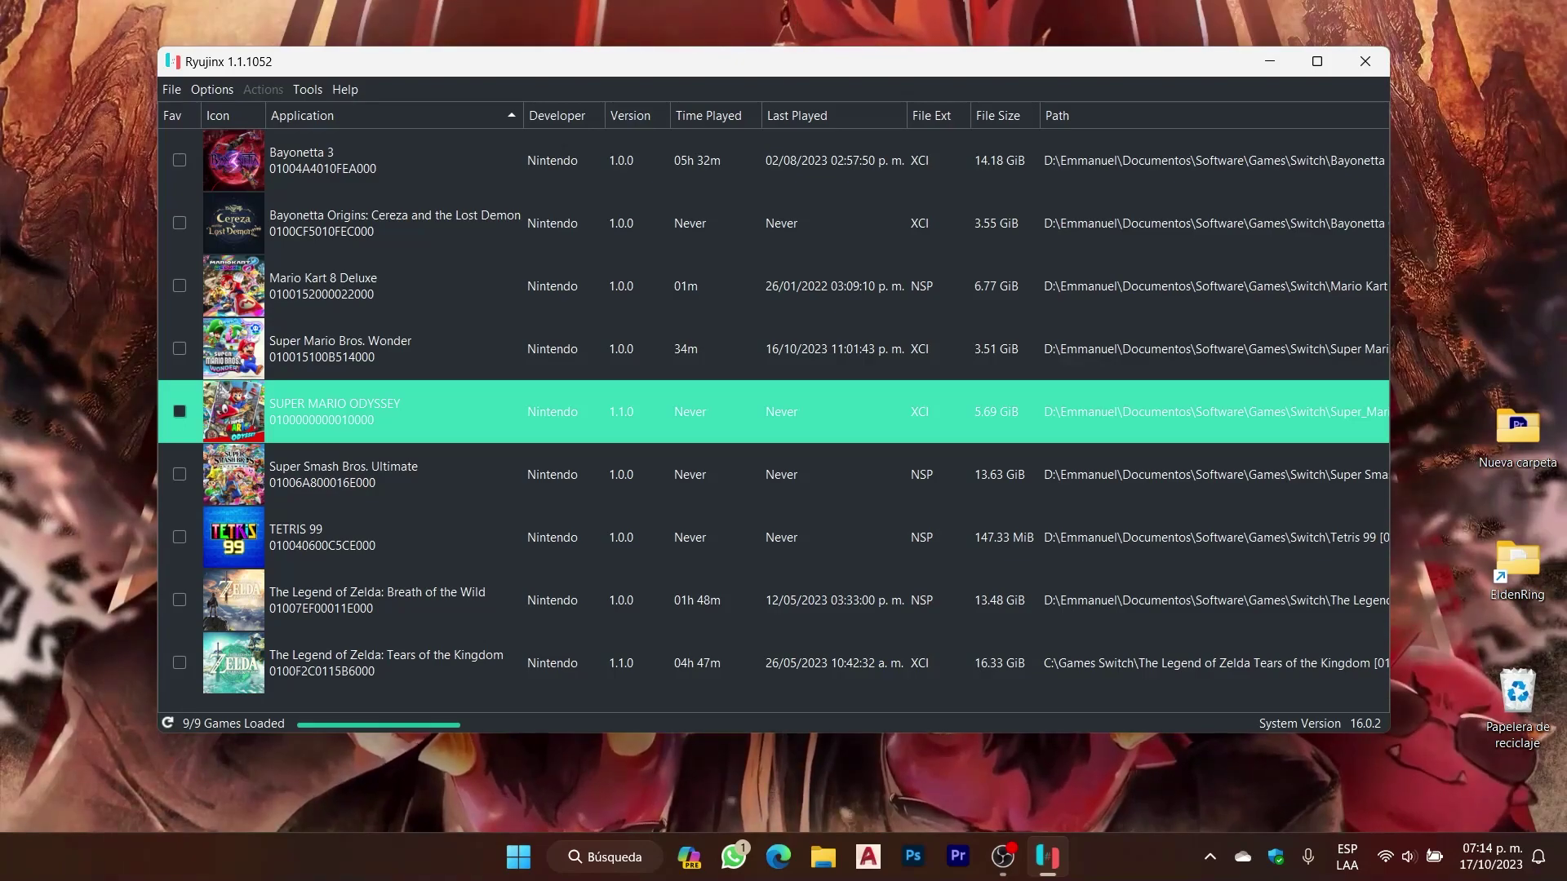
click(383, 349)
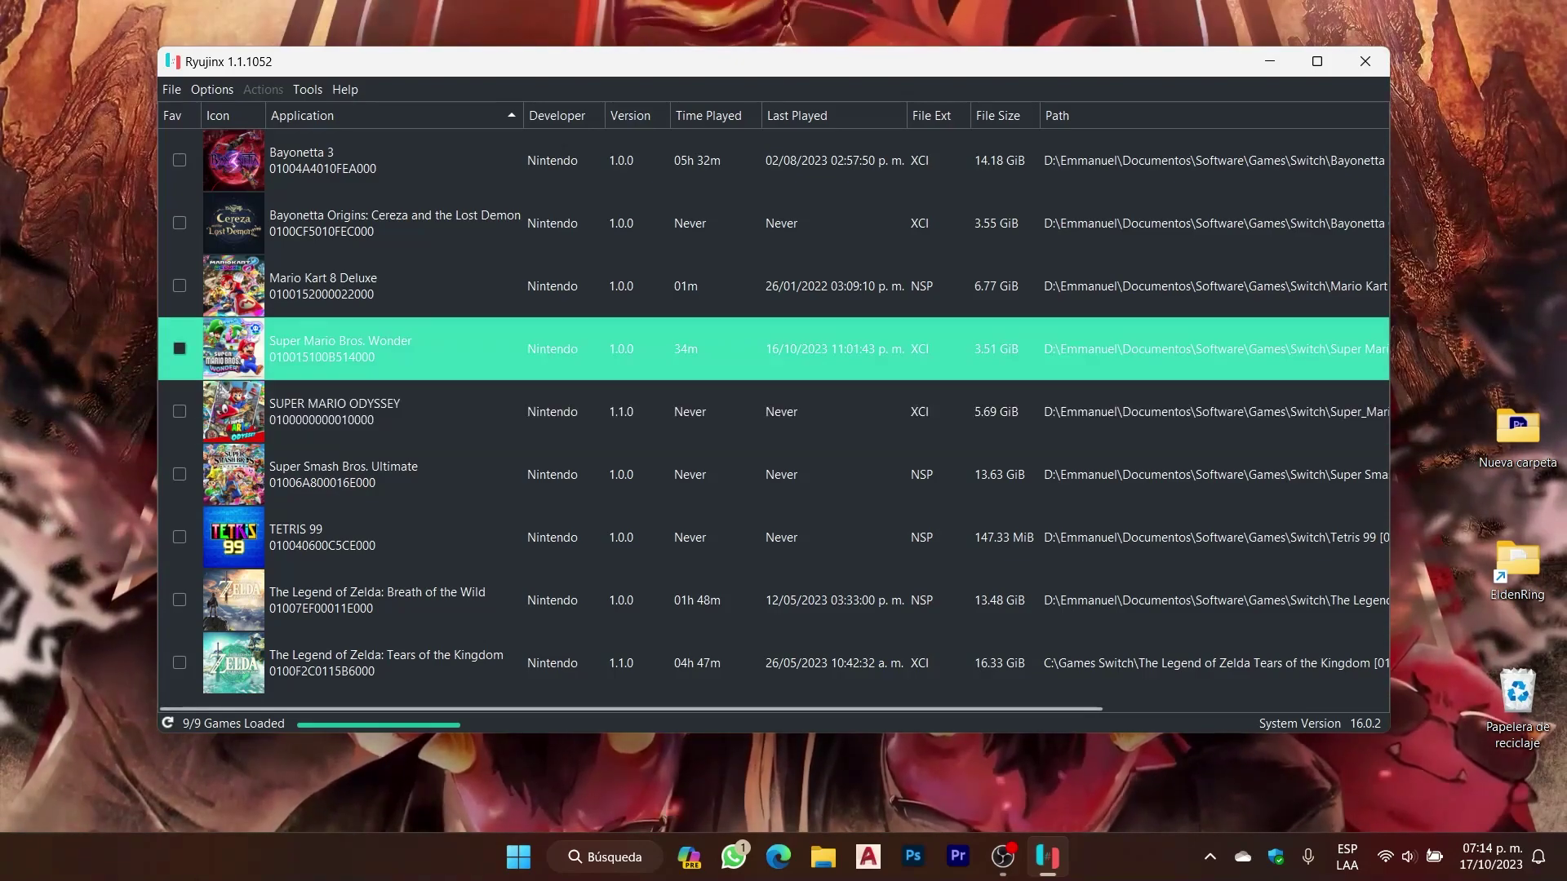